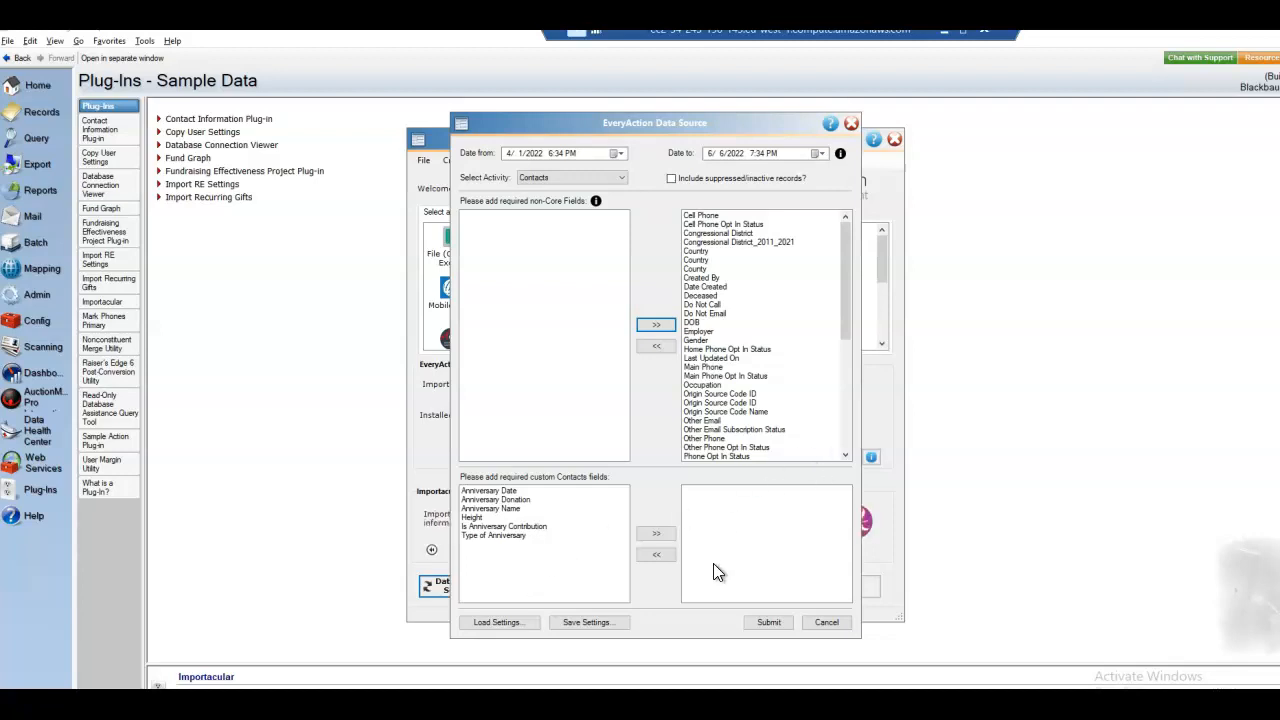
# Submit the EveryAction Contacts data source, choose the Contacts mapping template and open it for editing
pyautogui.click(767, 622)
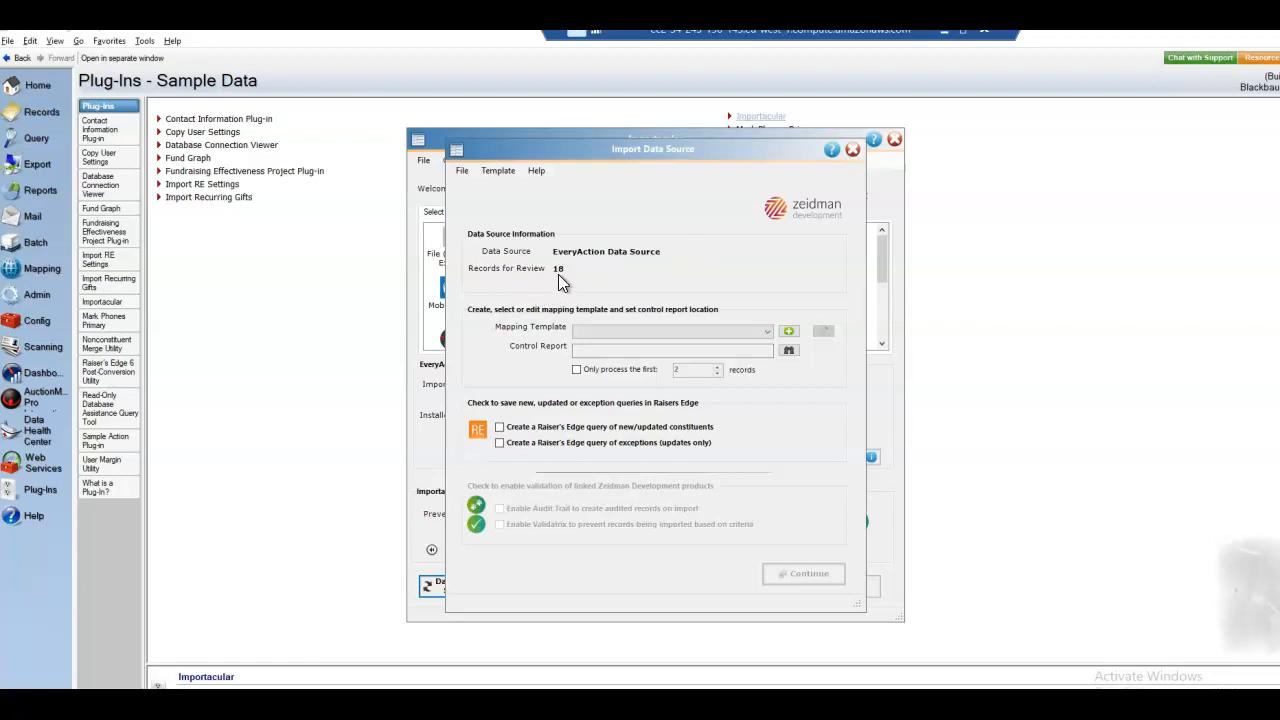
pyautogui.click(764, 333)
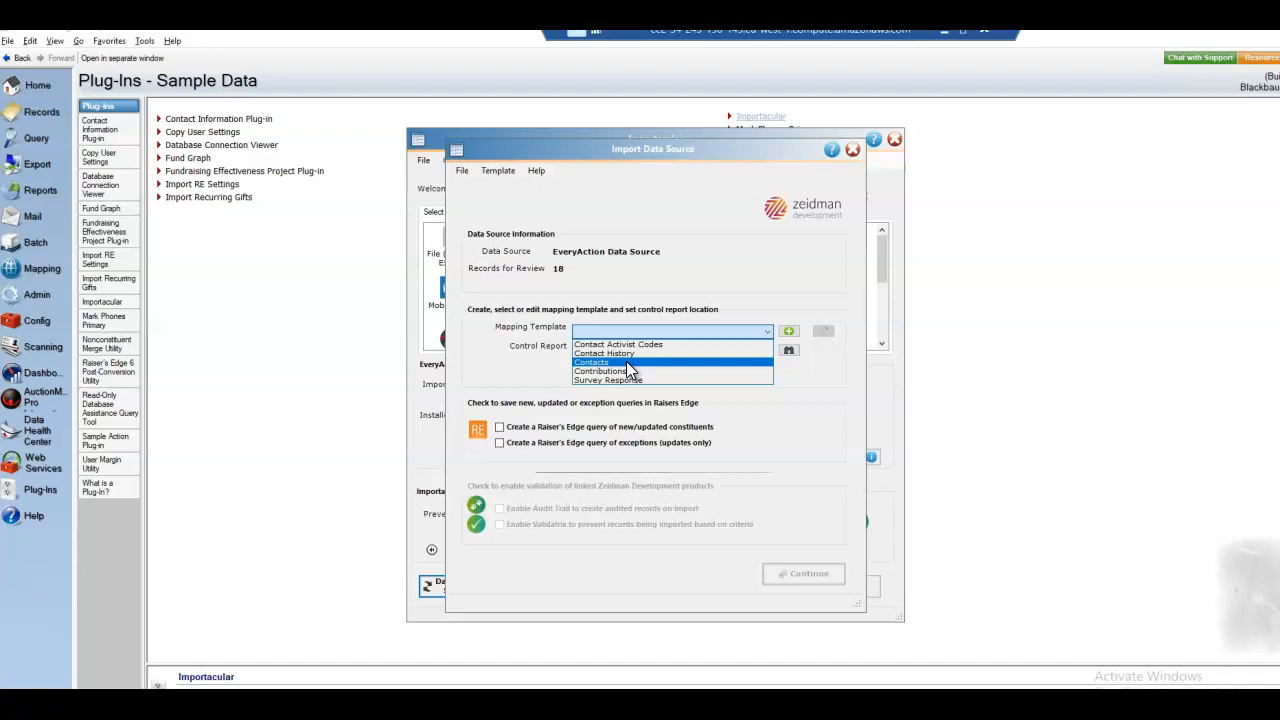
pyautogui.click(626, 361)
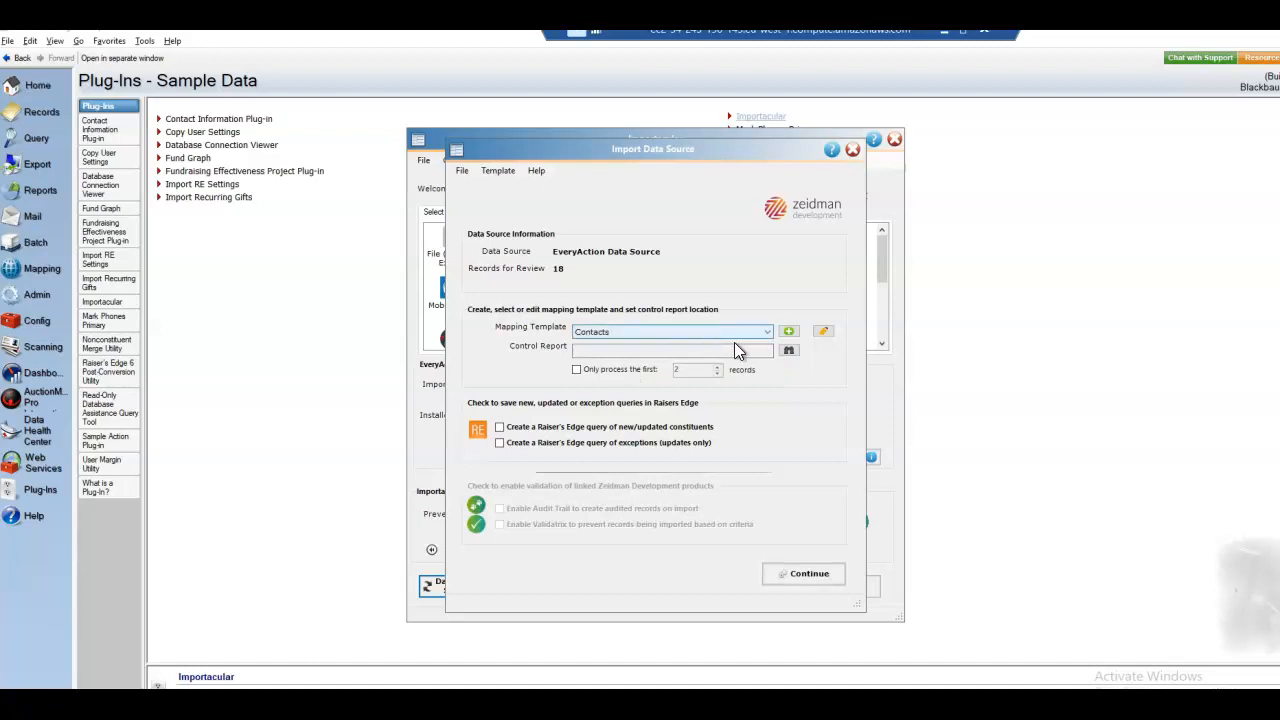
pyautogui.click(823, 332)
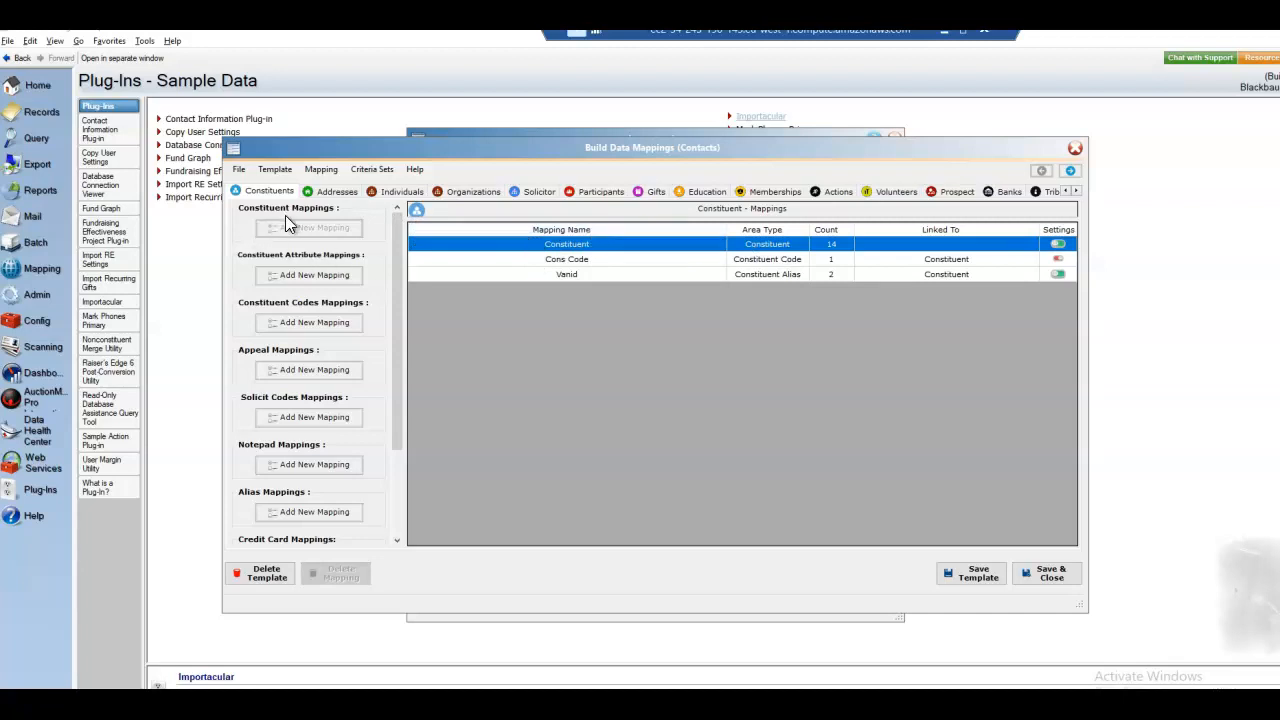
# Open the Constituent mapping and review how its Raiser's Edge fields are matched to source fields and default values
pyautogui.doubleClick(575, 244)
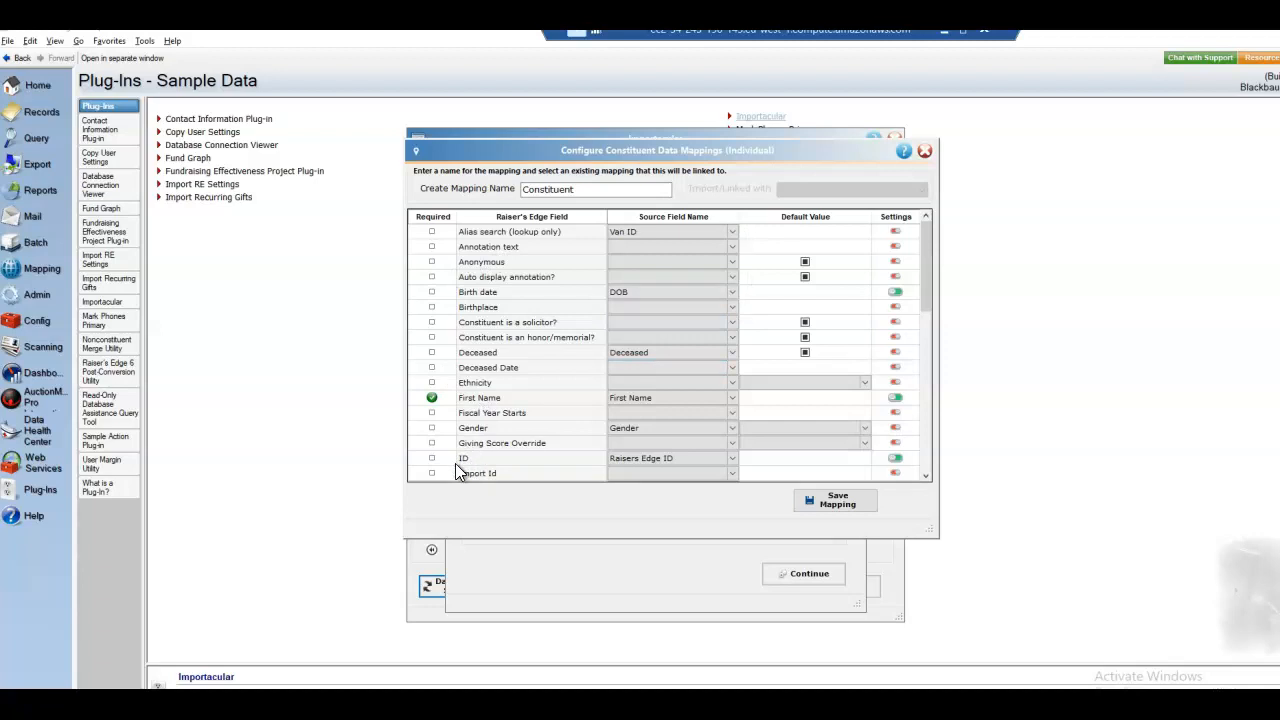
pyautogui.moveTo(926, 257); pyautogui.dragTo(934, 318)
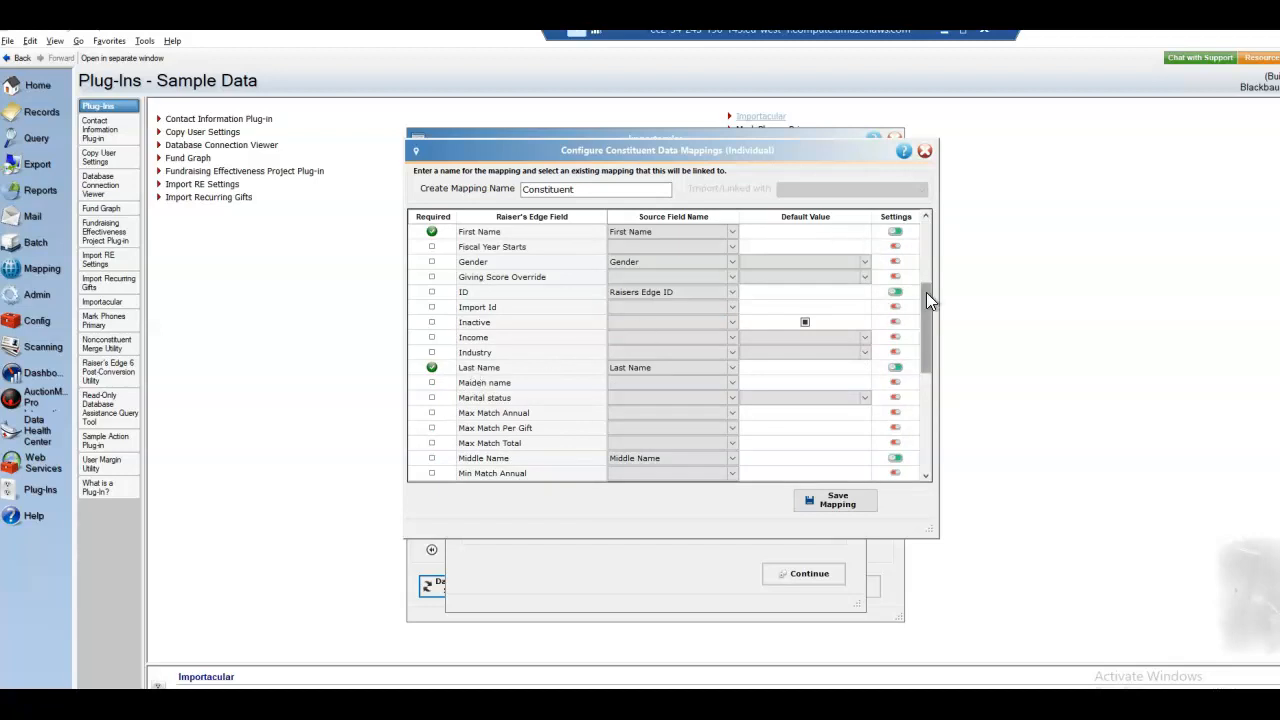
pyautogui.moveTo(923, 302); pyautogui.dragTo(931, 345)
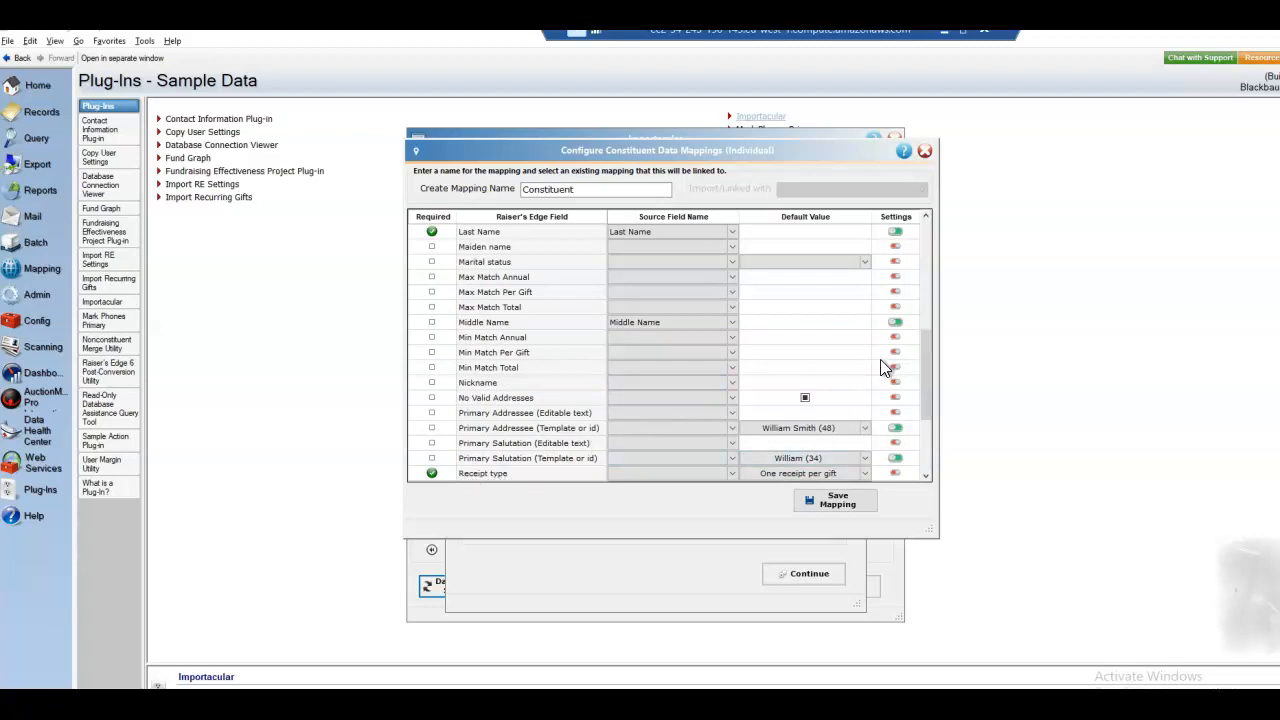
pyautogui.moveTo(928, 345); pyautogui.dragTo(931, 426)
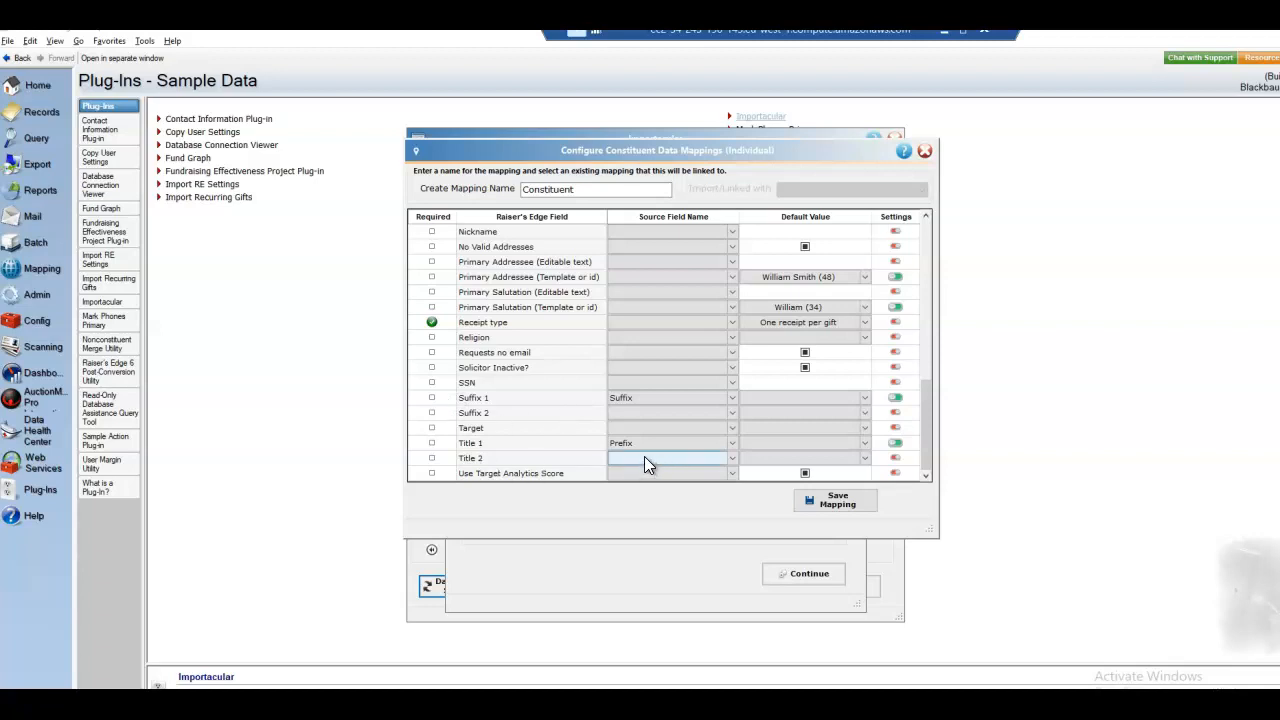
pyautogui.moveTo(928, 437)
pyautogui.mouseDown()
pyautogui.moveTo(946, 237)
pyautogui.moveTo(962, 205)
pyautogui.mouseUp()
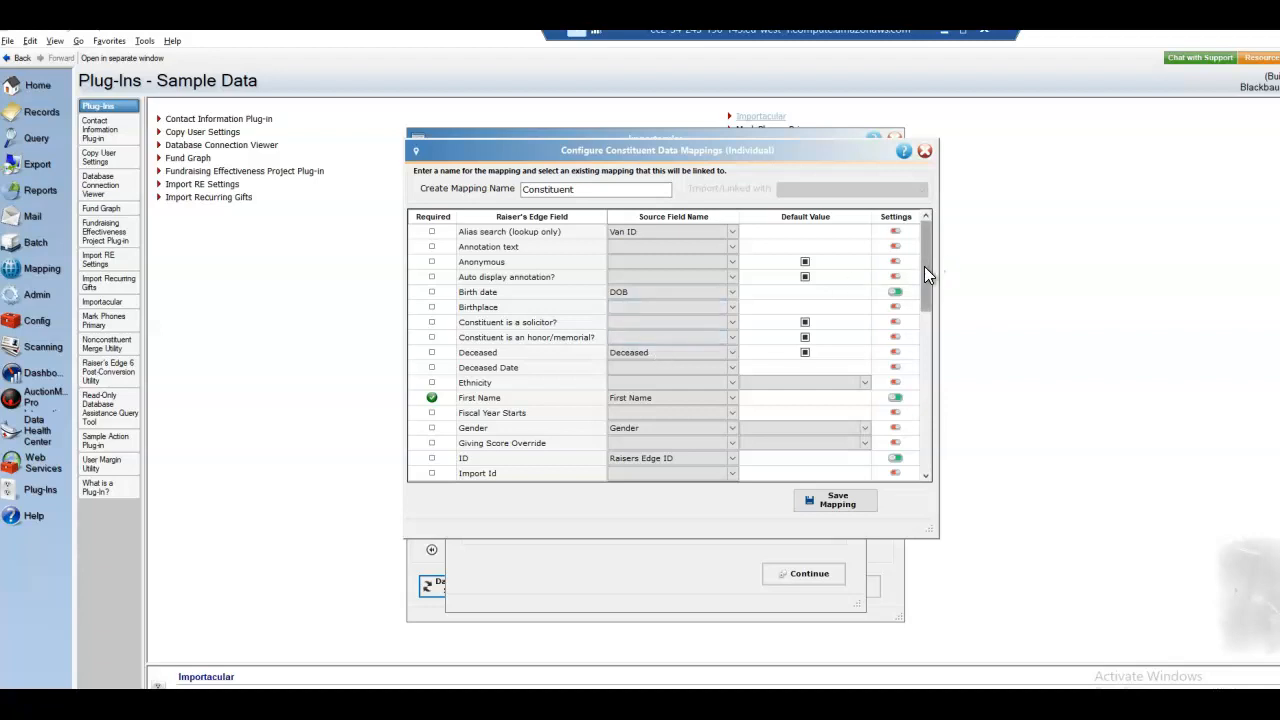
pyautogui.moveTo(924, 265); pyautogui.dragTo(915, 397)
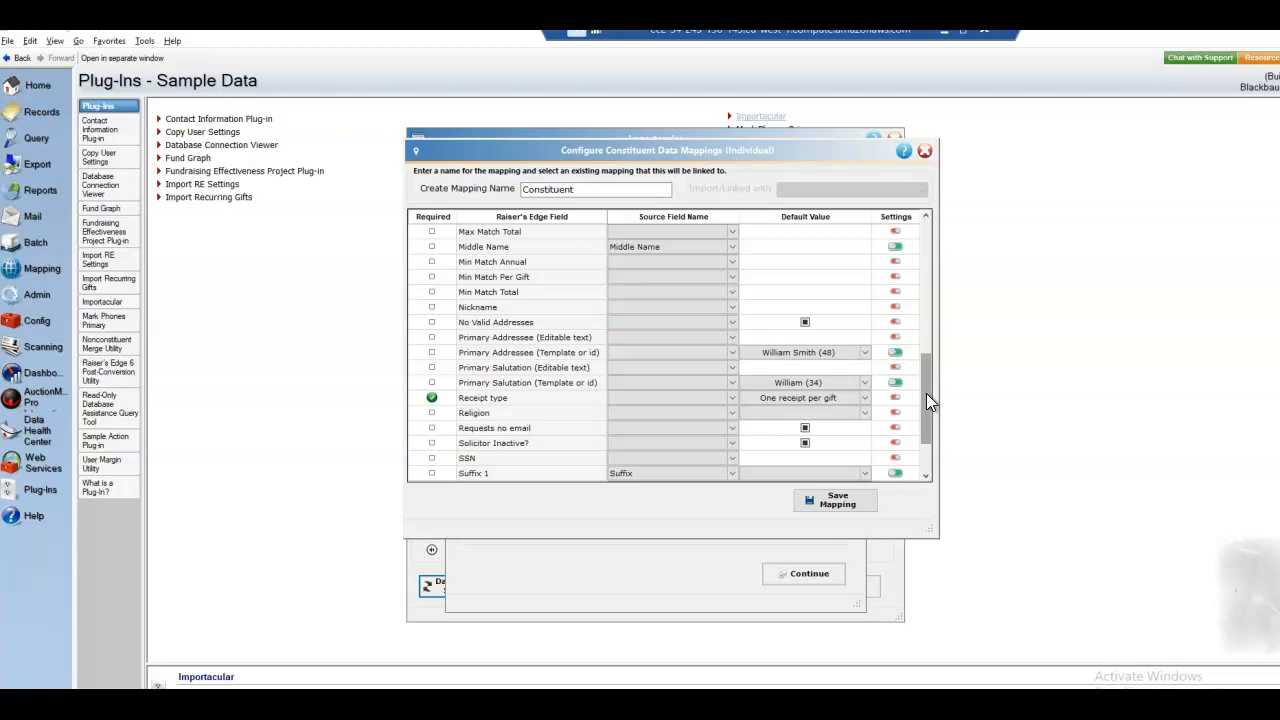
pyautogui.moveTo(926, 393); pyautogui.dragTo(906, 418)
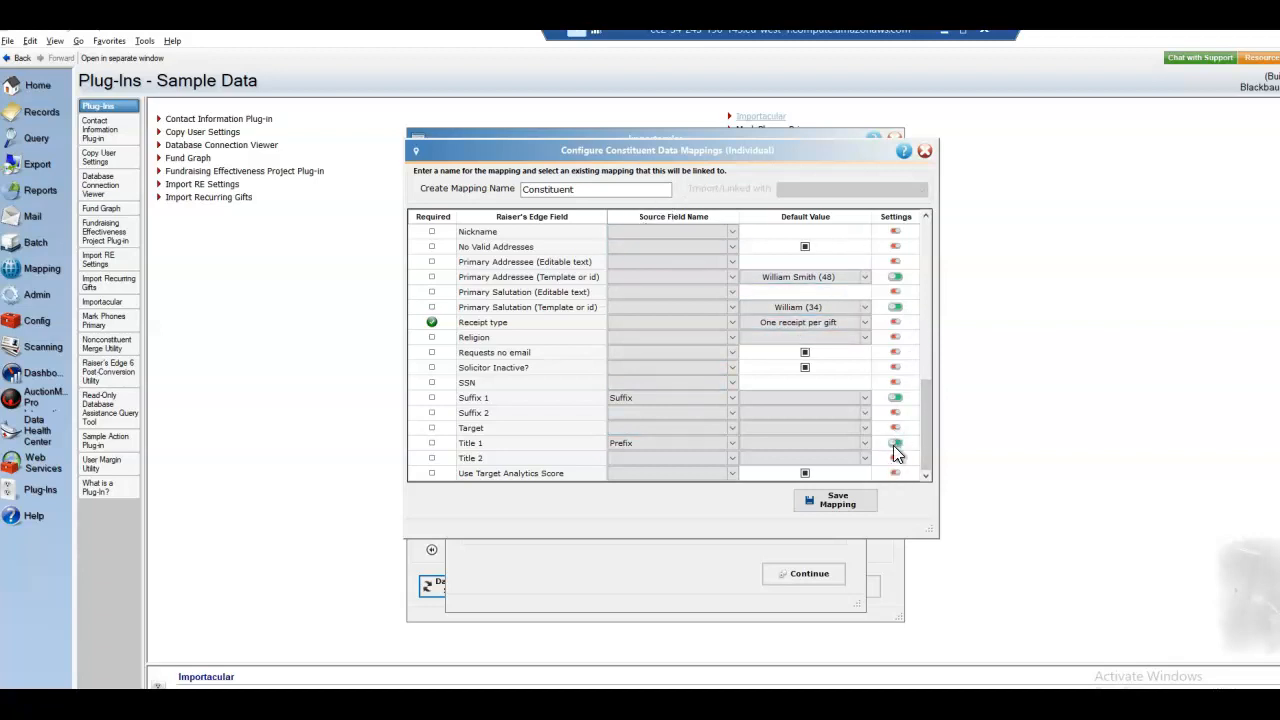
# Examine the field settings of Primary Addressee (Template or id) and Last Name, and save the Constituent mapping
pyautogui.click(893, 281)
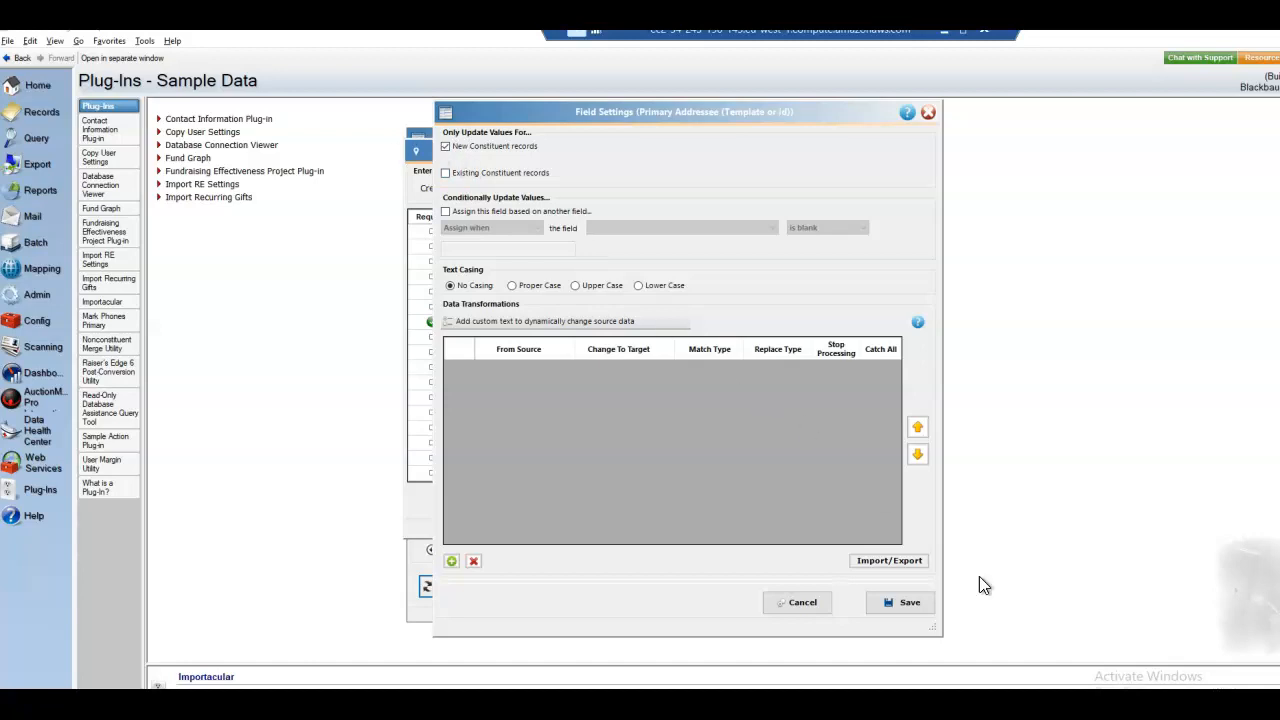
pyautogui.click(906, 602)
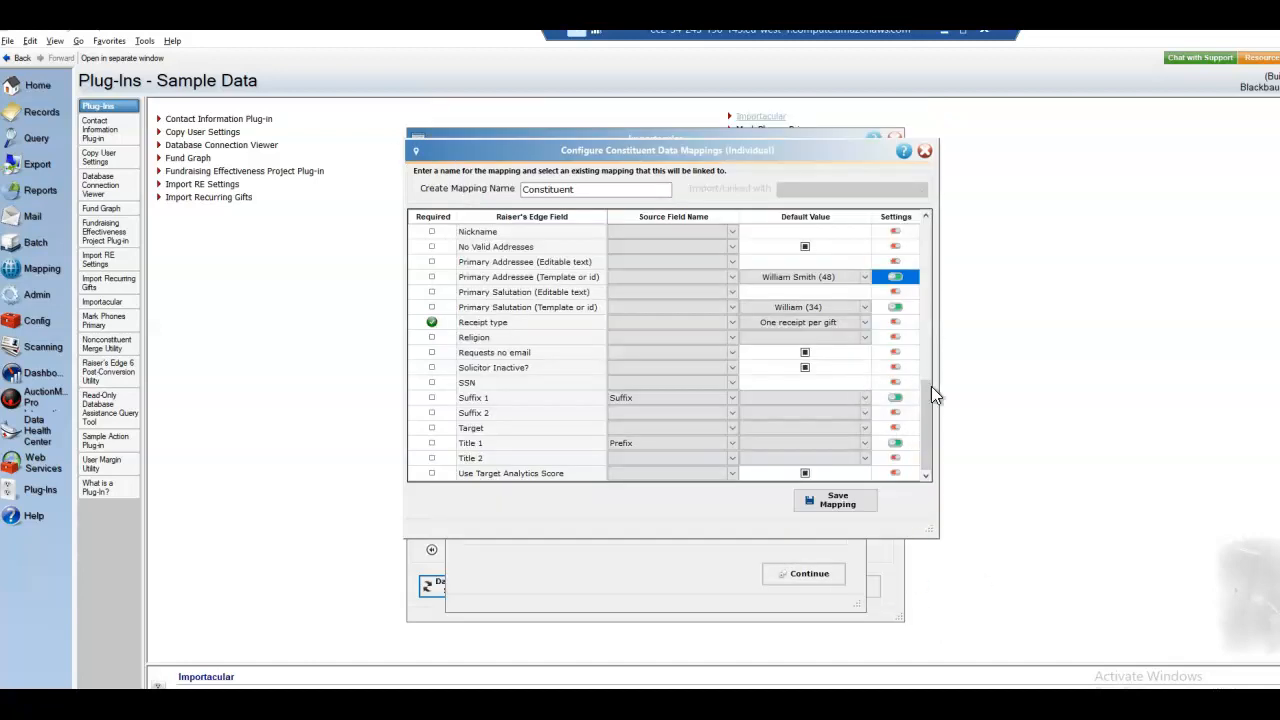
pyautogui.moveTo(924, 398); pyautogui.dragTo(954, 313)
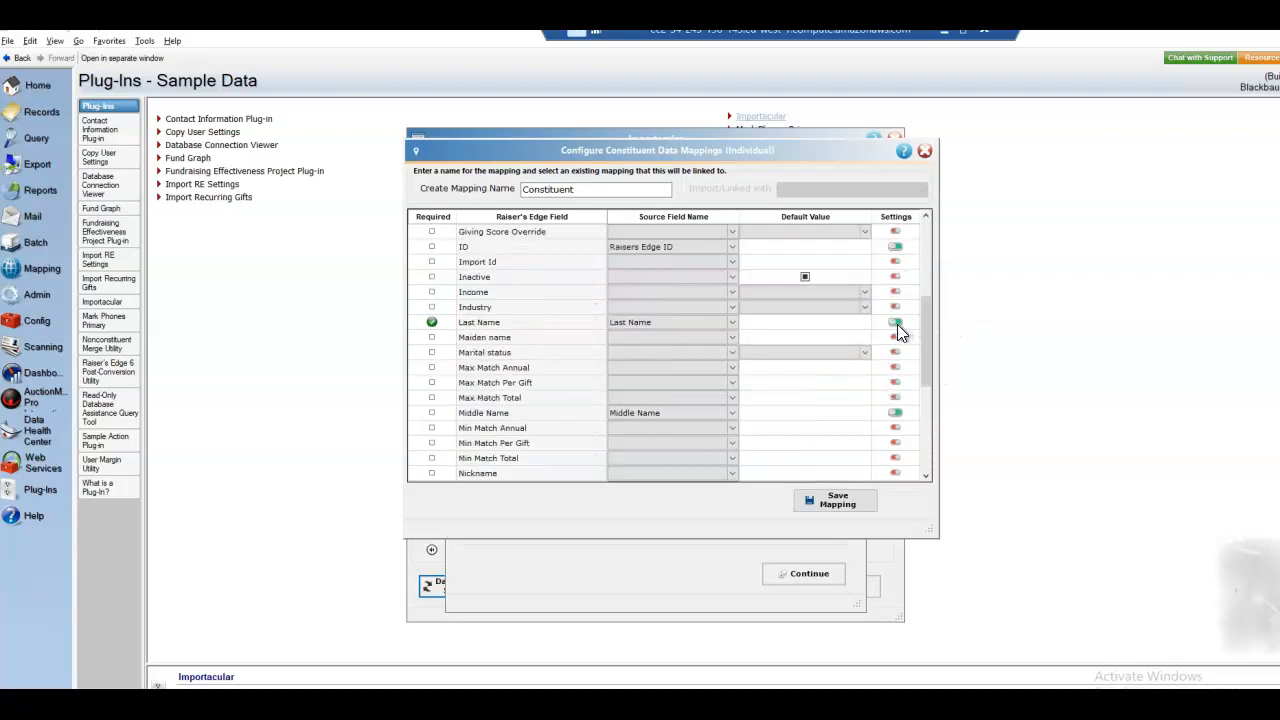
pyautogui.click(895, 323)
pyautogui.moveTo(669, 36)
pyautogui.mouseDown()
pyautogui.moveTo(663, 98)
pyautogui.moveTo(663, 30)
pyautogui.mouseUp()
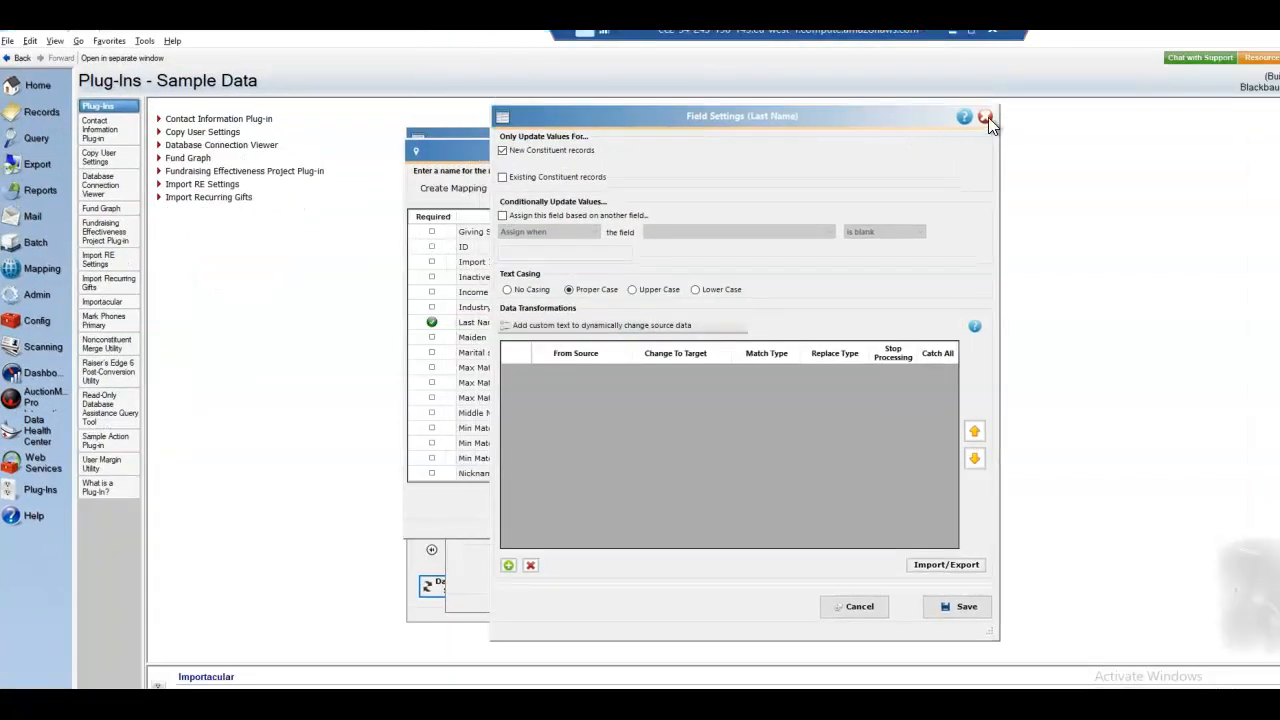
pyautogui.click(986, 117)
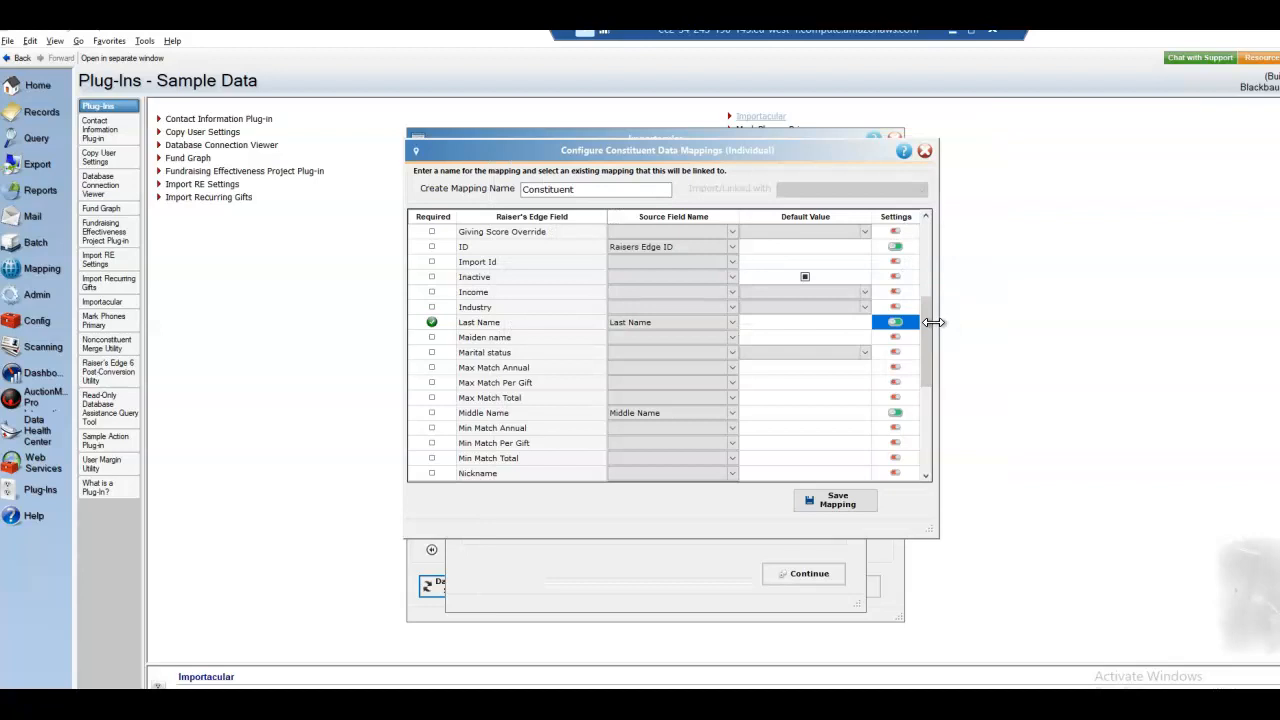
pyautogui.click(893, 323)
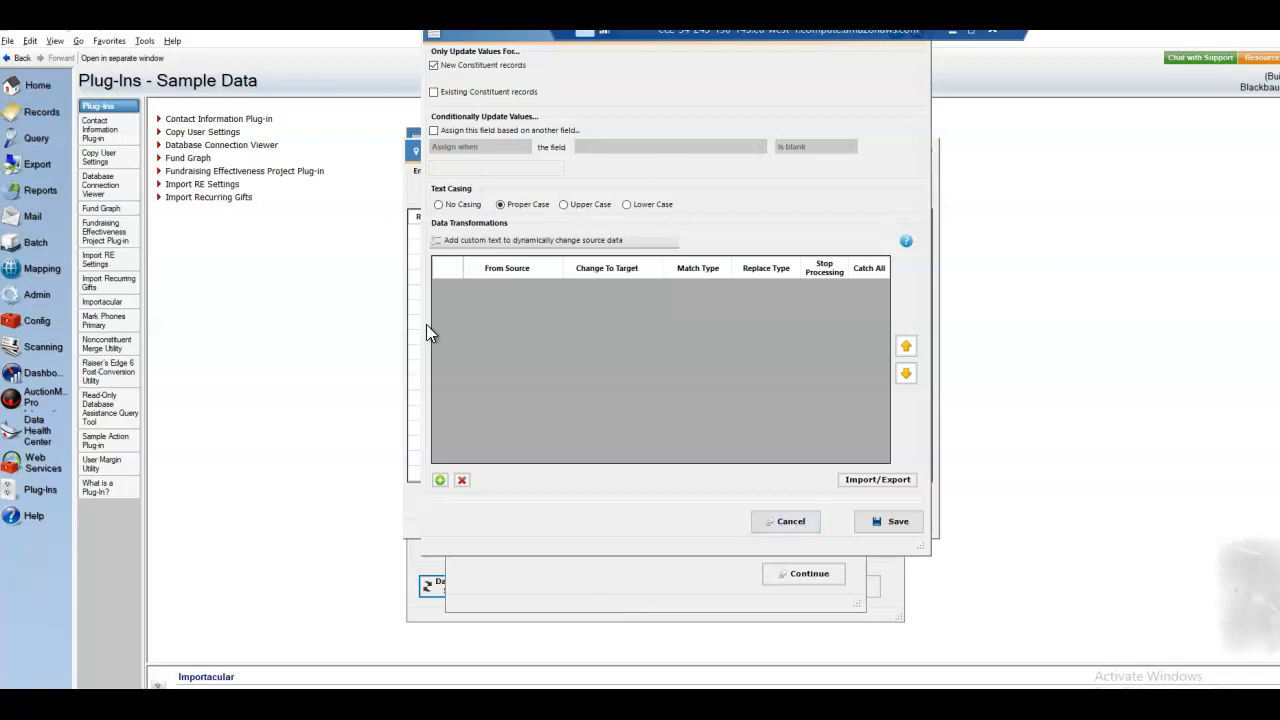
pyautogui.click(791, 522)
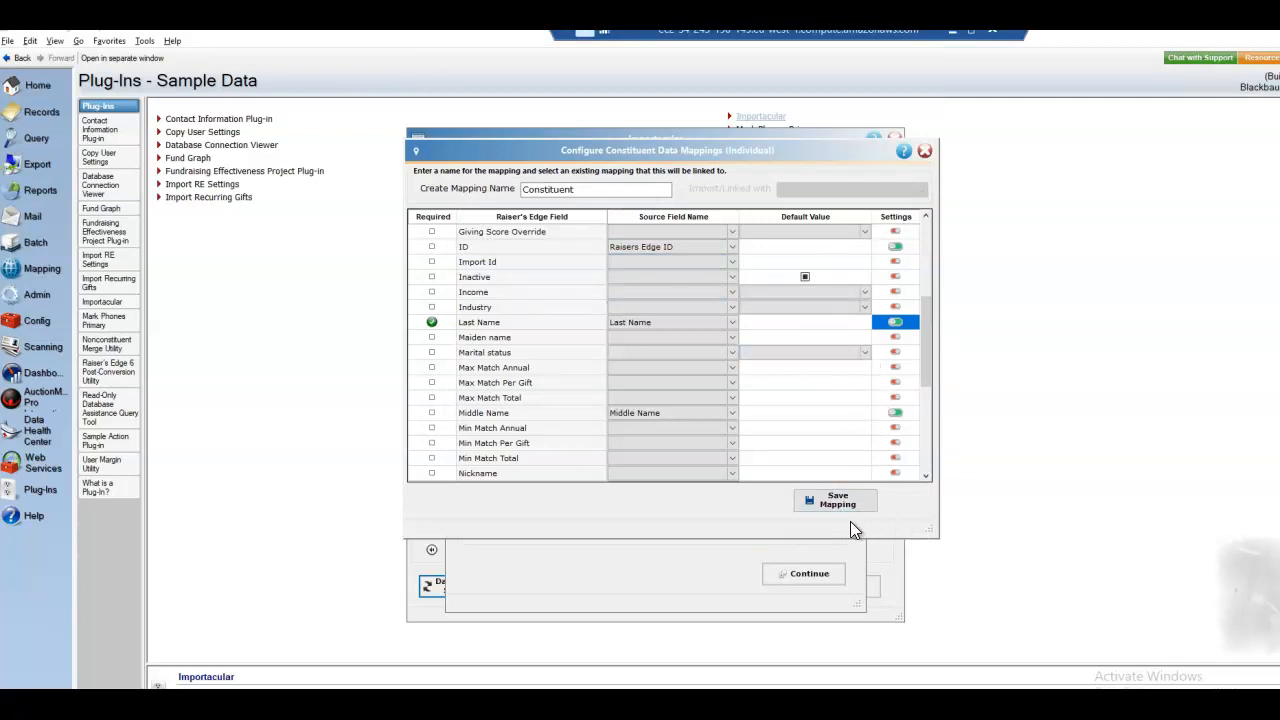
pyautogui.click(832, 503)
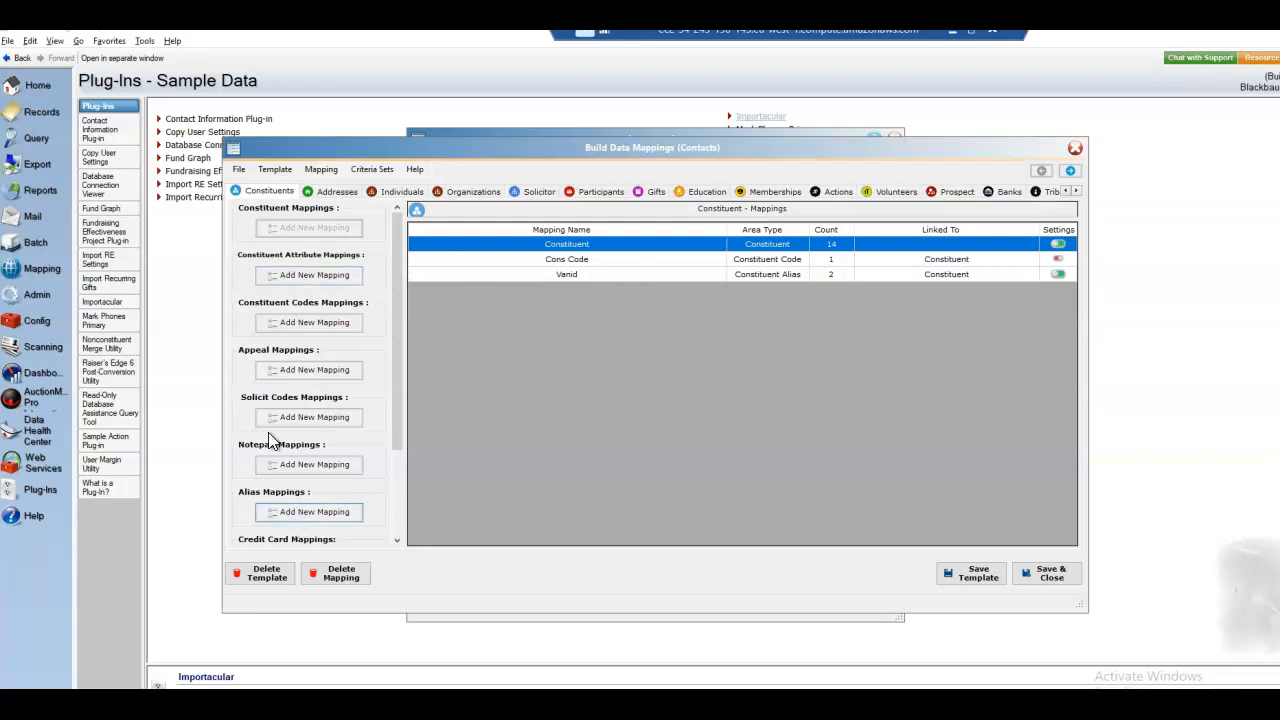
# Review the fields and default values of the Cons Code and Vanid mappings, saving each one
pyautogui.doubleClick(569, 260)
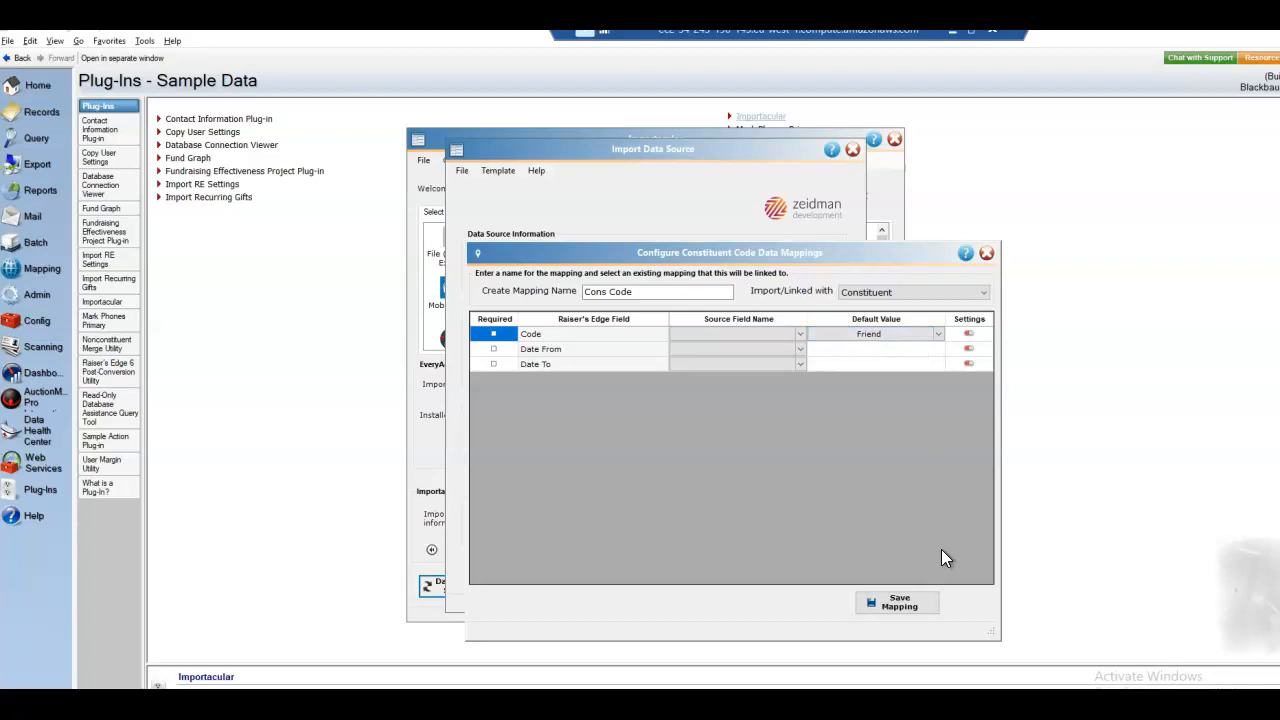
pyautogui.click(908, 604)
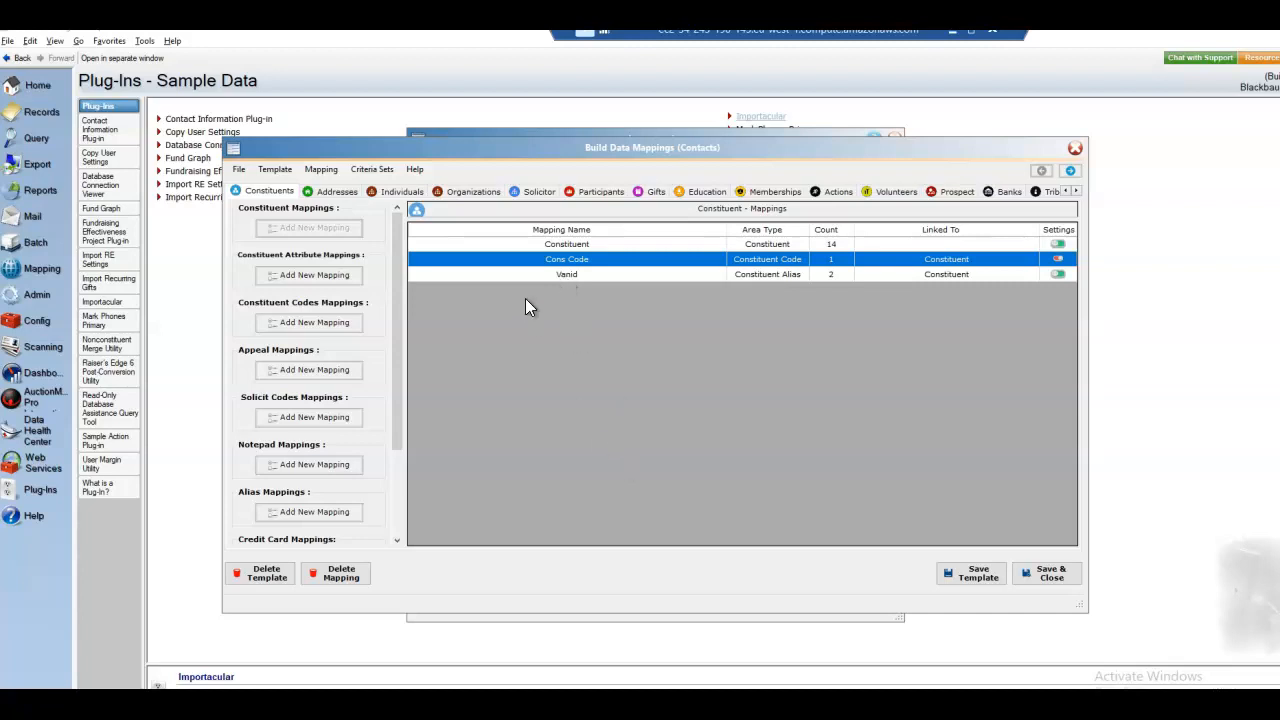
pyautogui.doubleClick(561, 276)
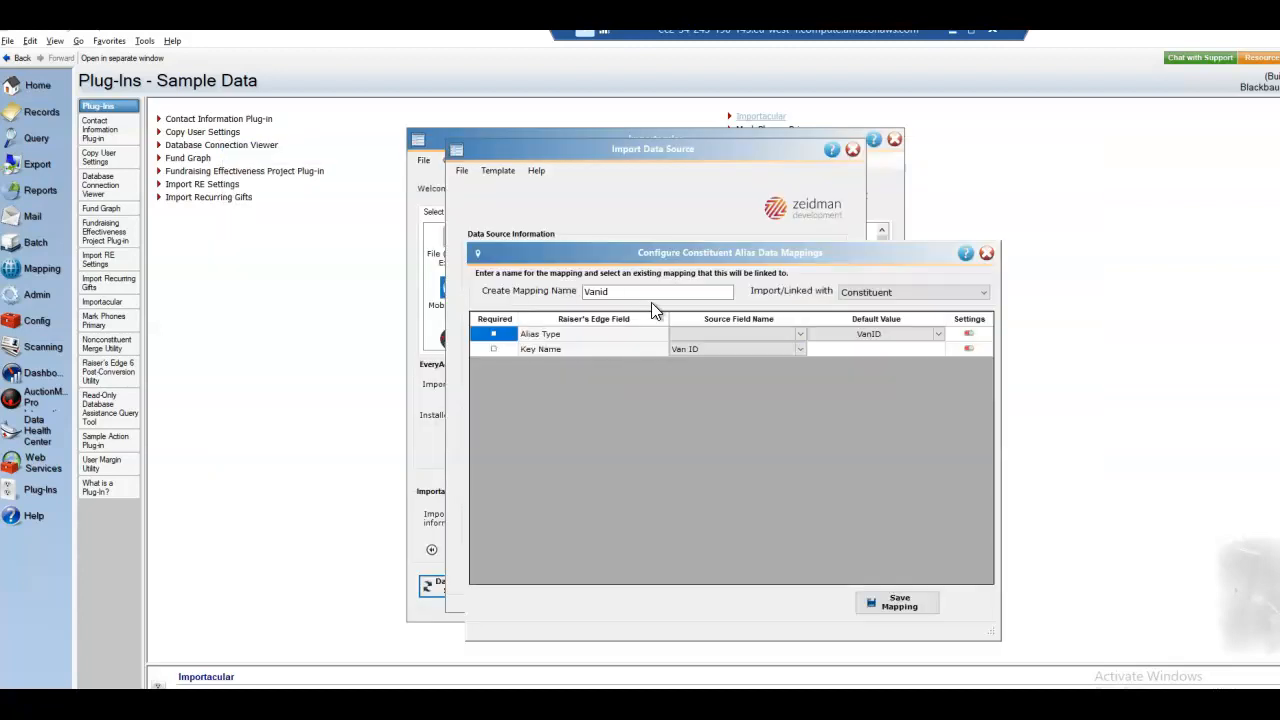
pyautogui.moveTo(678, 252); pyautogui.dragTo(555, 182)
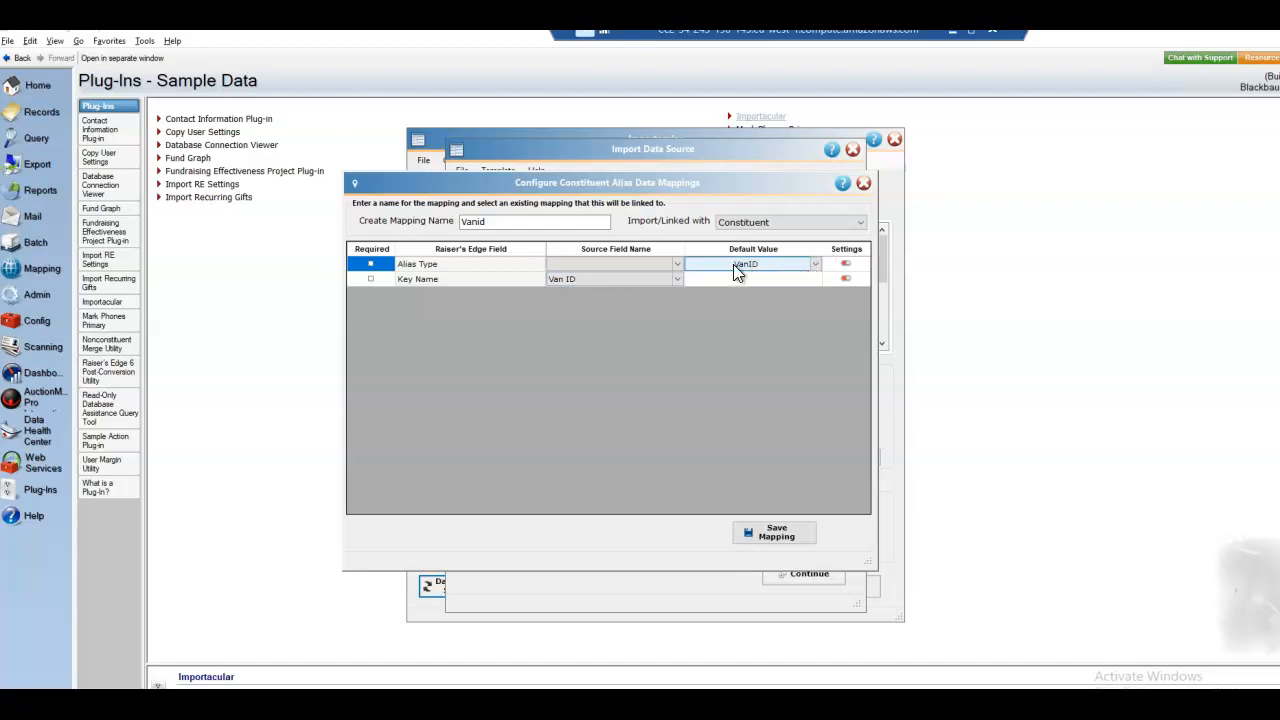
pyautogui.click(771, 527)
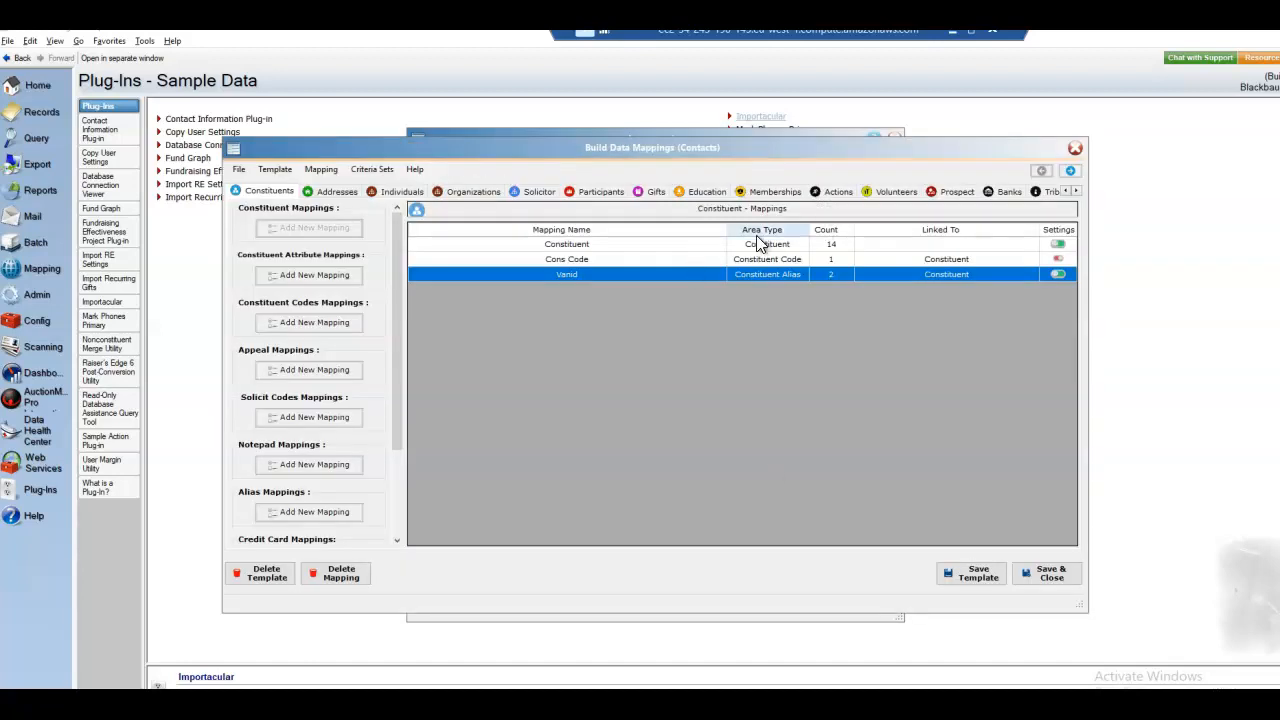
# Configure the Vanid alias area settings to not add a new alias when an existing match is found, and save
pyautogui.click(1055, 275)
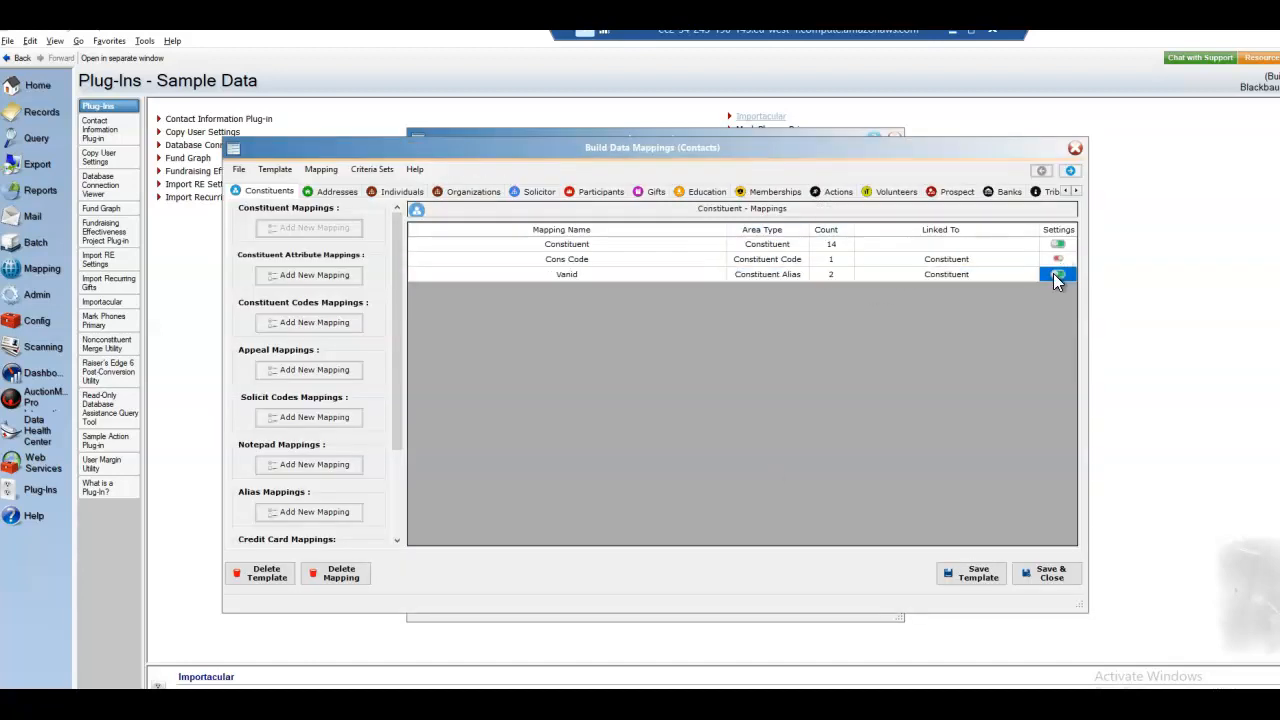
pyautogui.click(1053, 273)
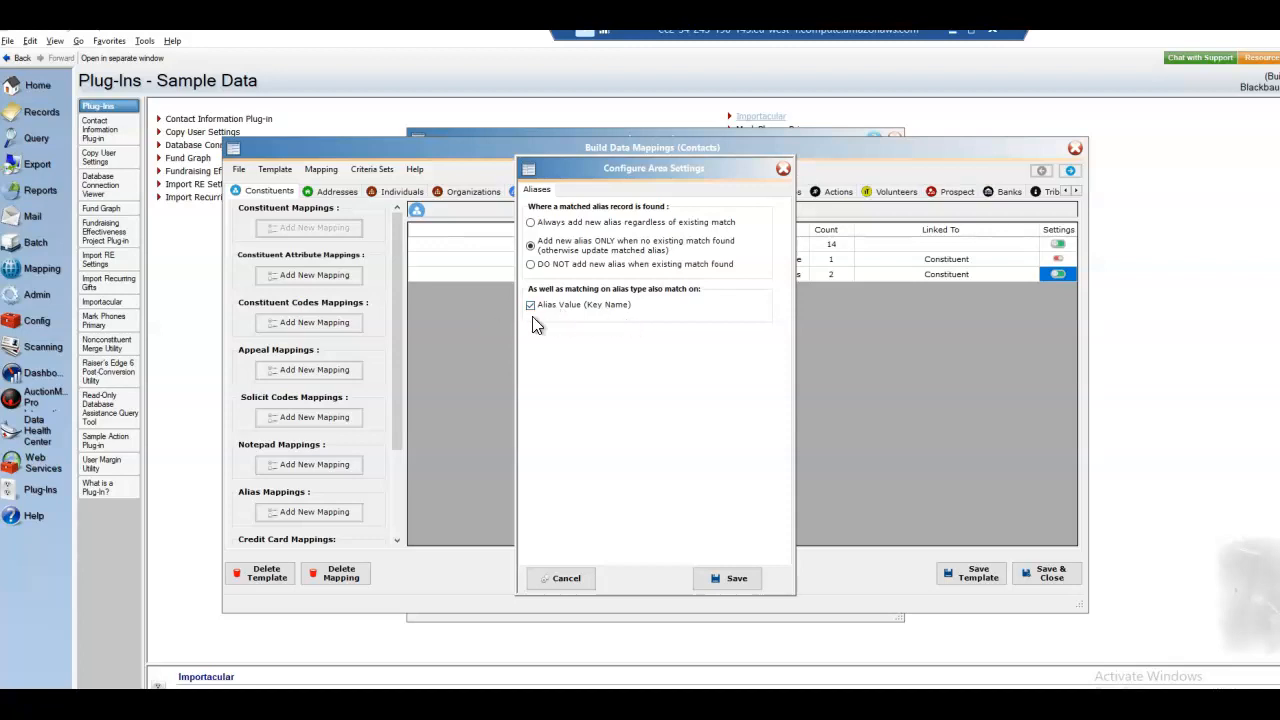
pyautogui.click(531, 265)
pyautogui.click(729, 580)
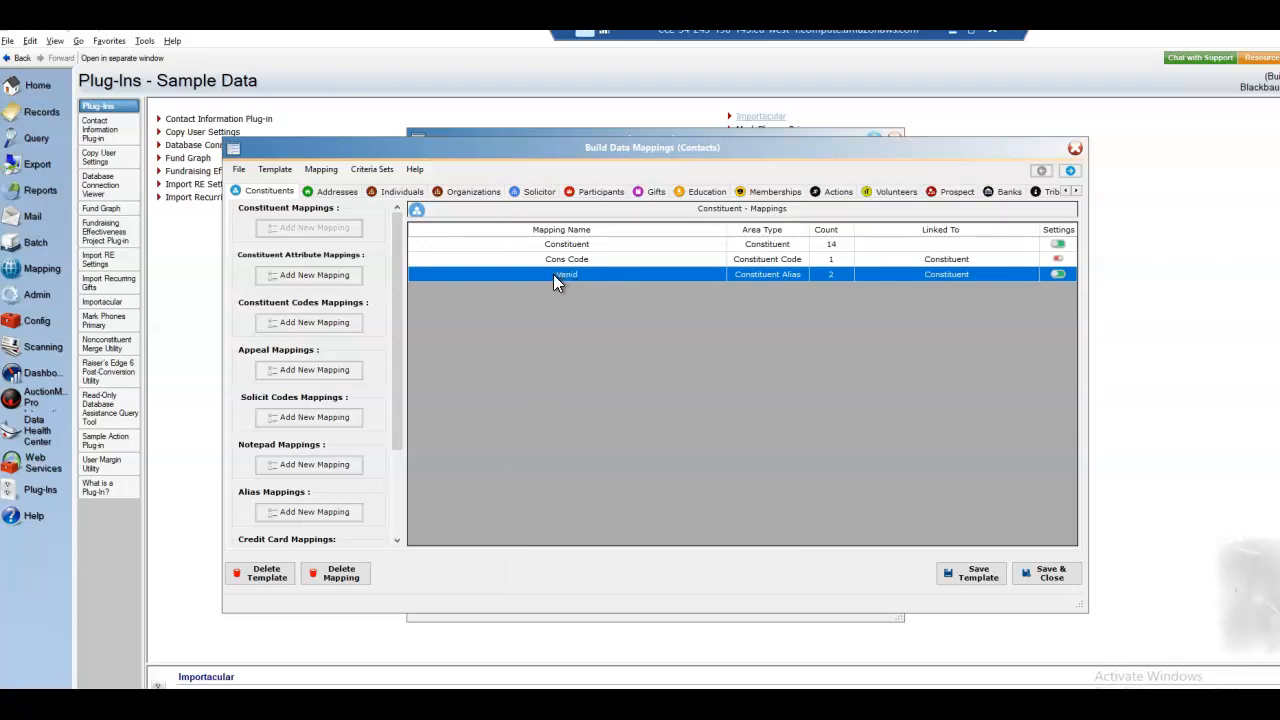
# Check the Constituent mapping's area settings and its alias search lookup field, saving both
pyautogui.click(1057, 245)
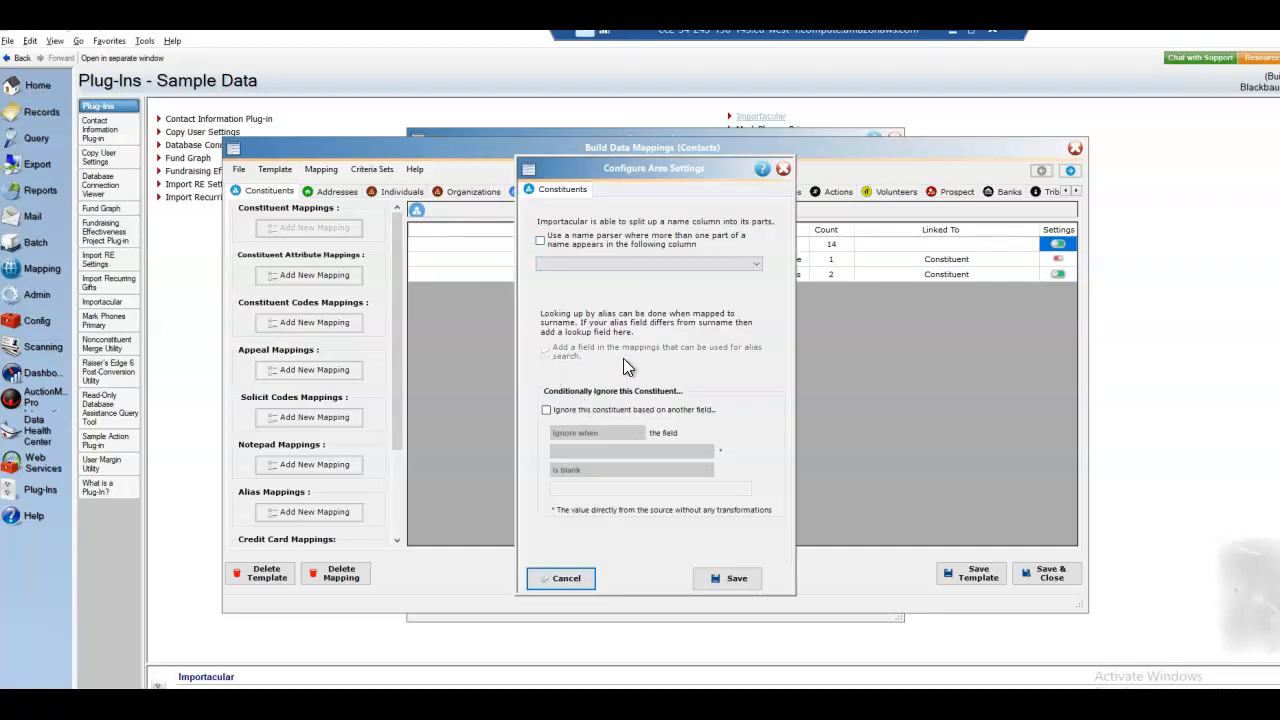
pyautogui.click(727, 577)
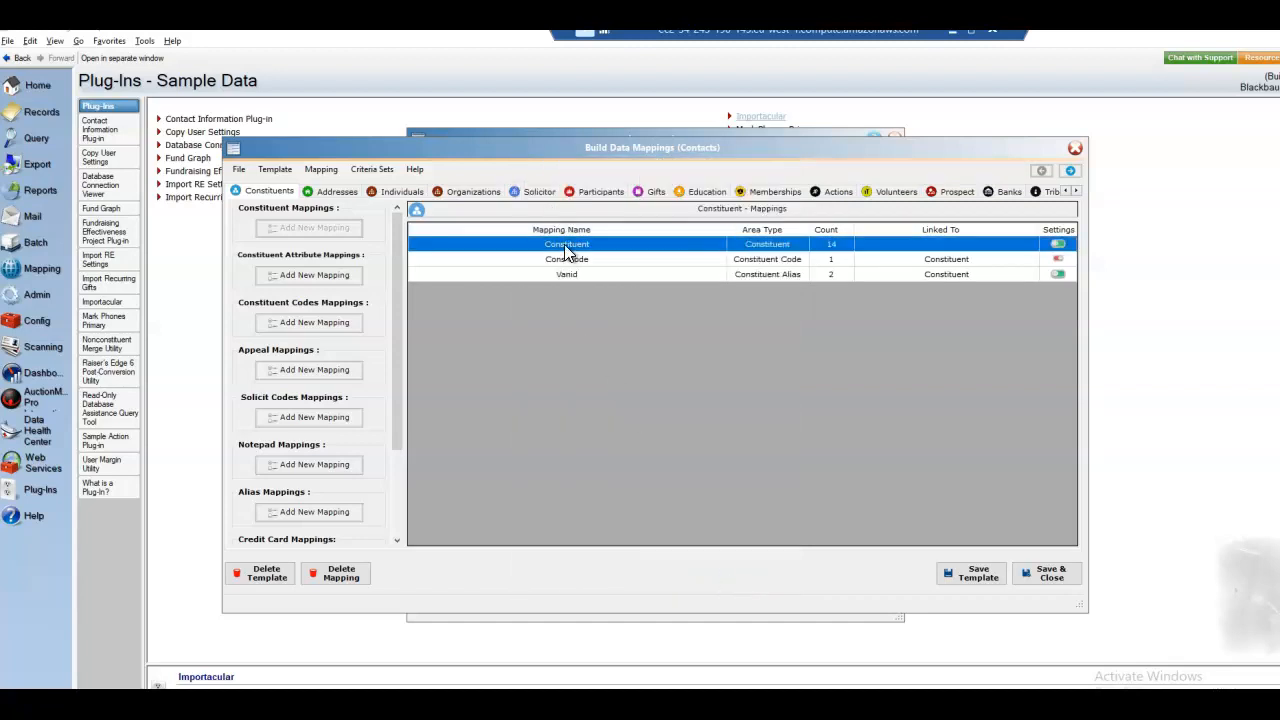
pyautogui.doubleClick(565, 245)
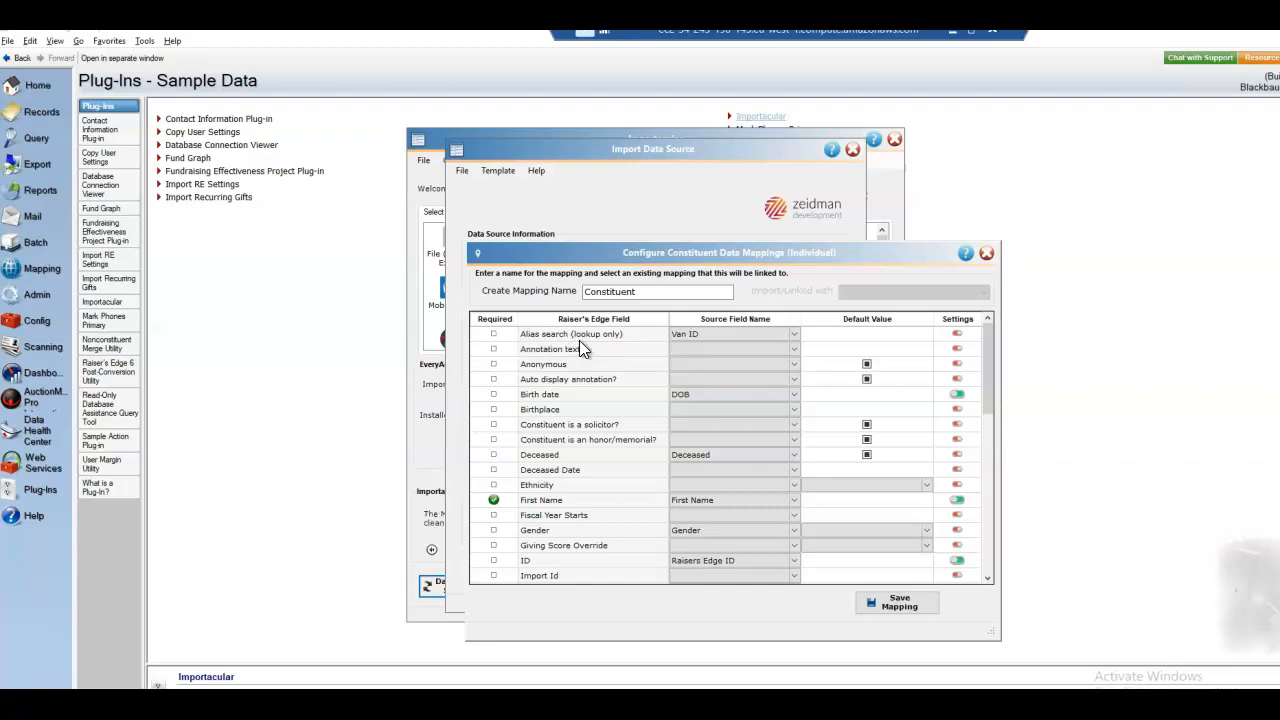
pyautogui.moveTo(633, 252); pyautogui.dragTo(576, 173)
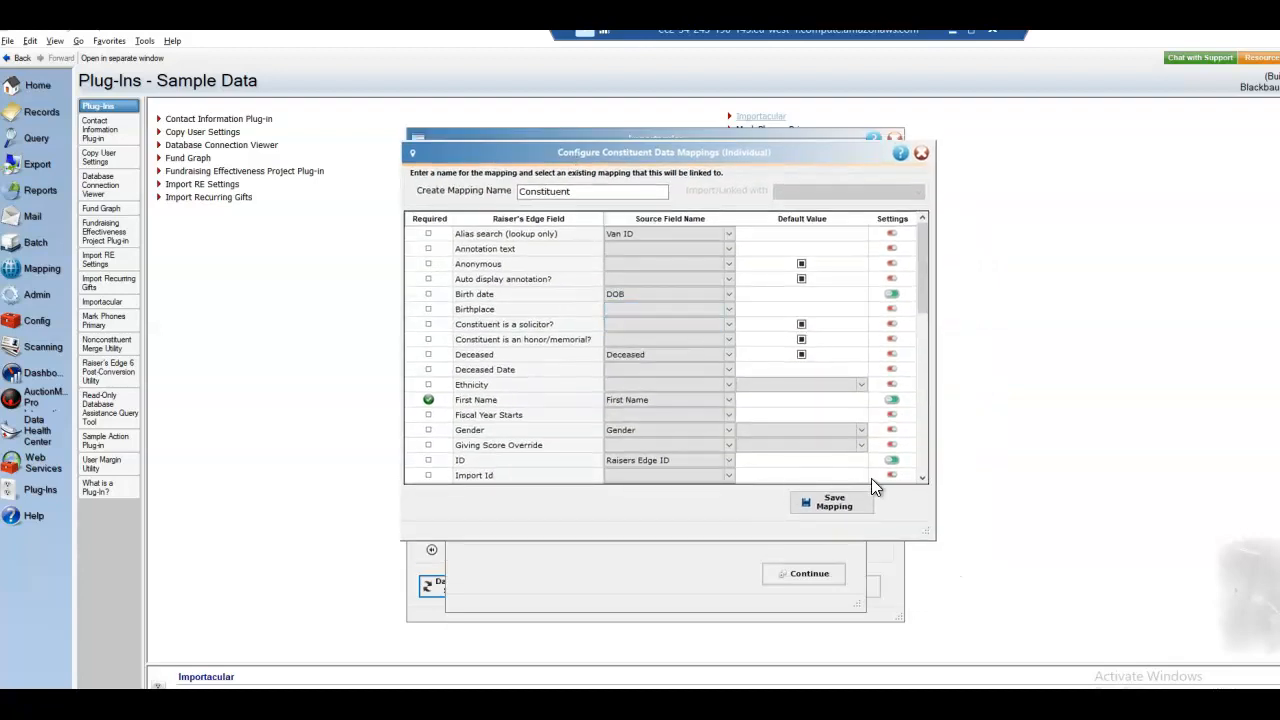
pyautogui.click(852, 504)
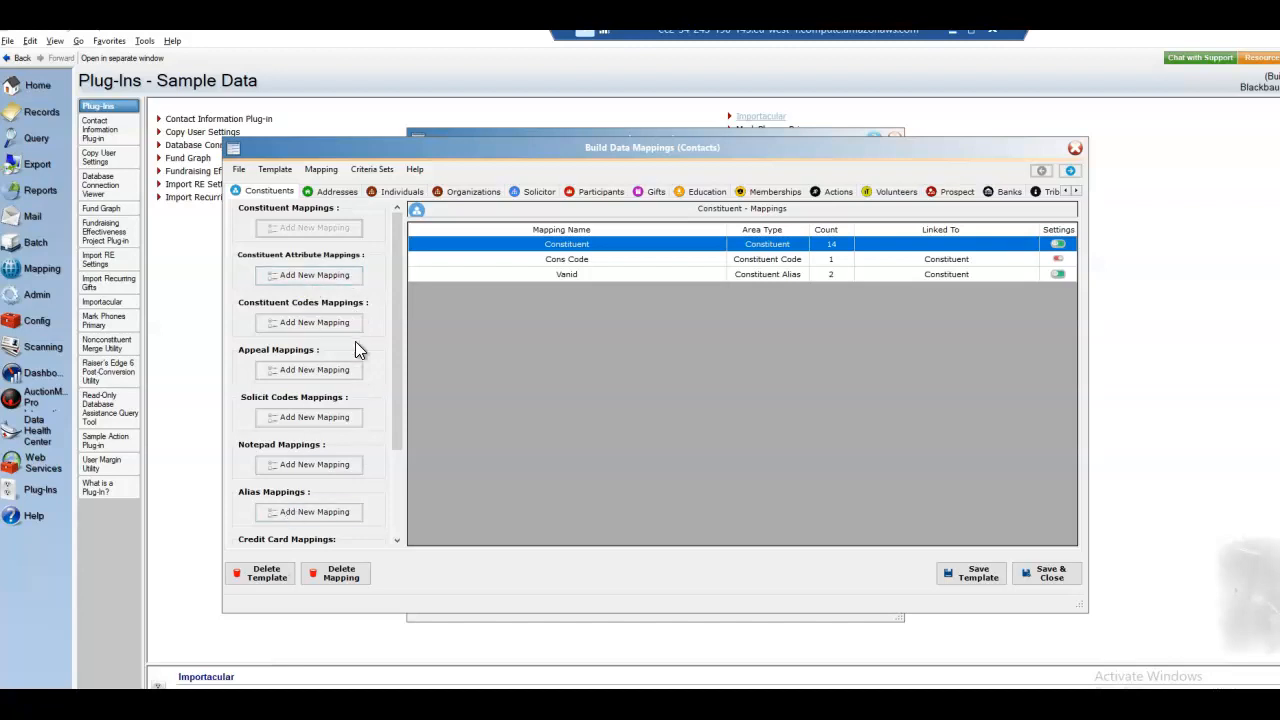
# Add a constituent attribute mapping named Cons Attribute with Community Involvement [text] as the default Category
pyautogui.click(295, 276)
pyautogui.click(609, 292)
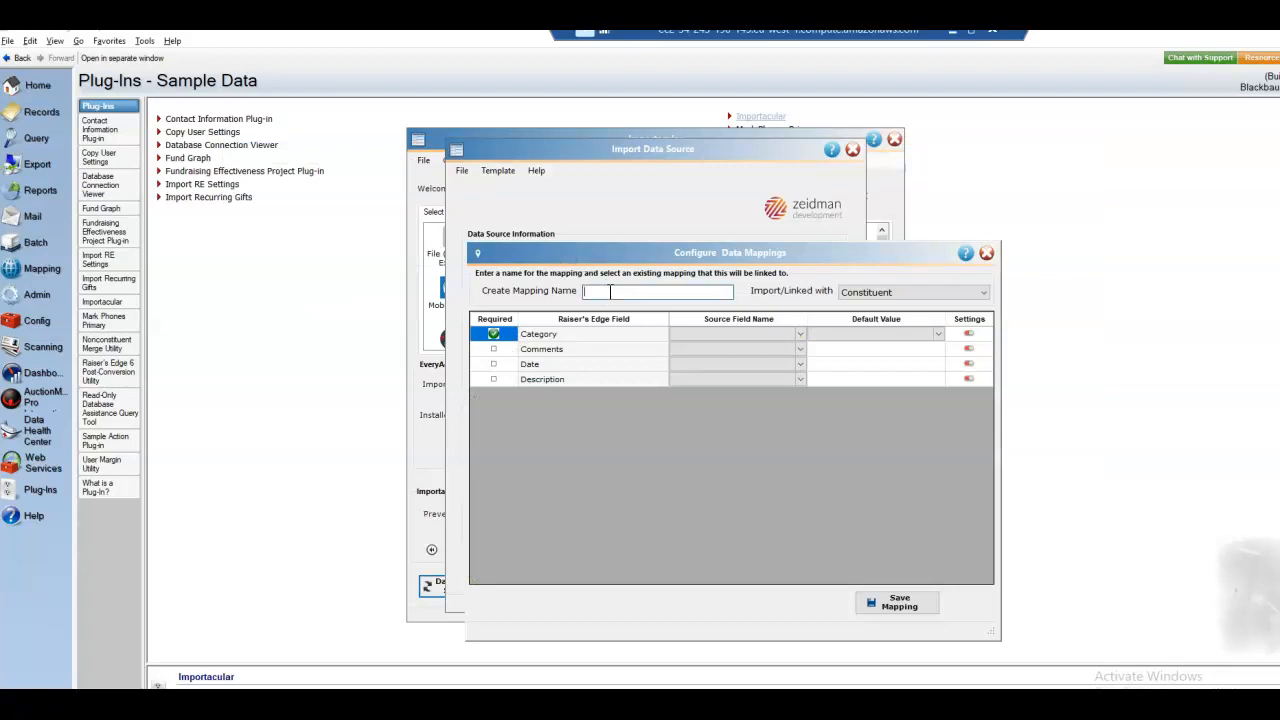
pyautogui.write('Cons Attribute')
pyautogui.click(938, 333)
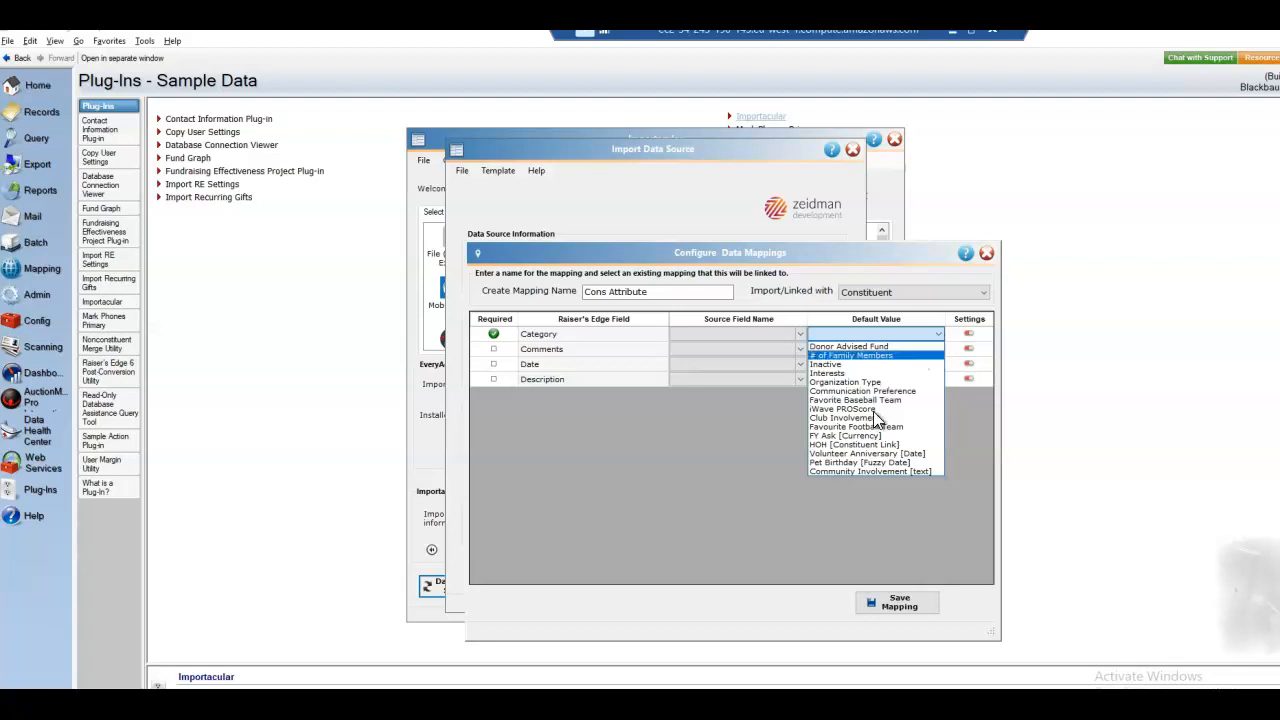
pyautogui.click(862, 471)
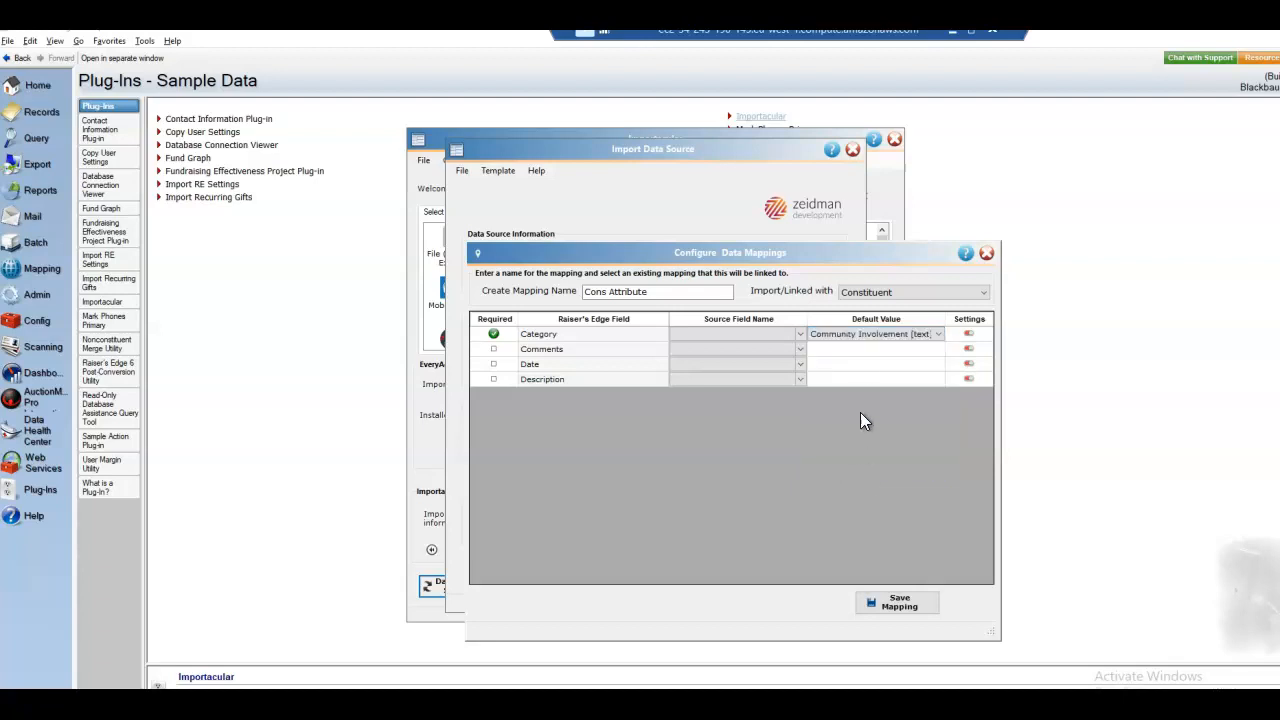
# Map the Description field of the Cons Attribute mapping to the Congressional District source field
pyautogui.click(794, 381)
pyautogui.click(797, 382)
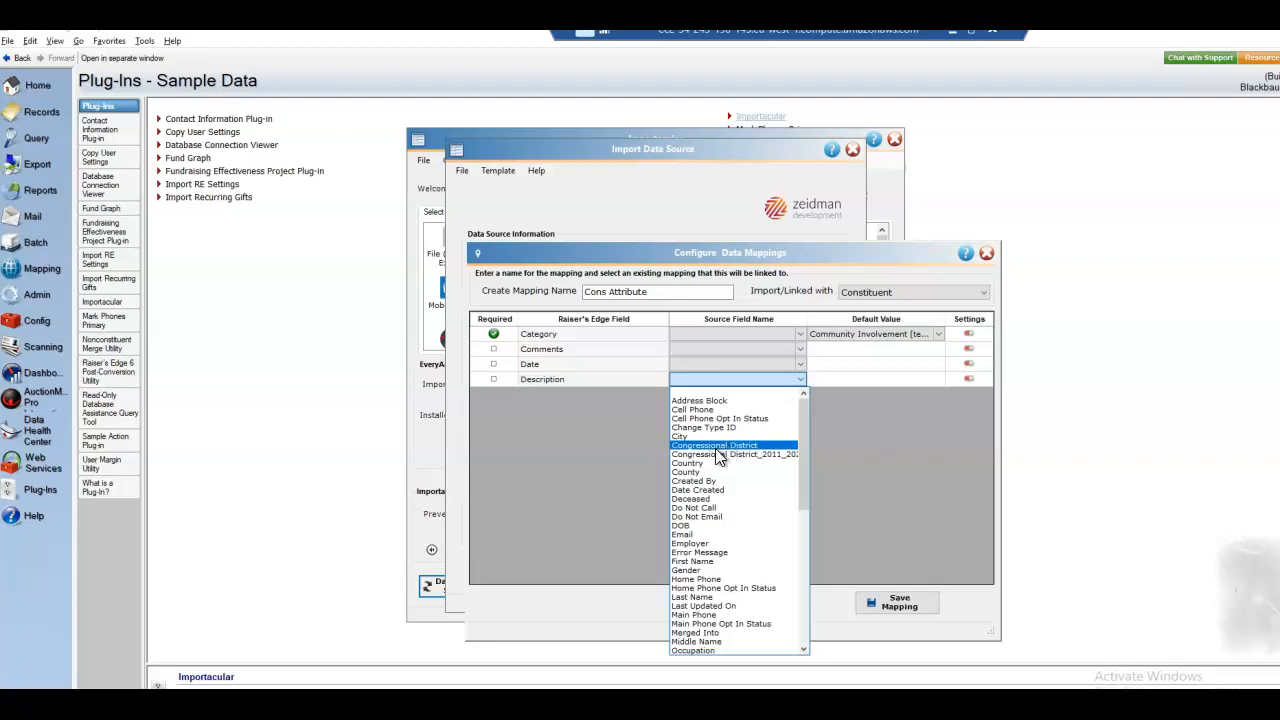
pyautogui.moveTo(800, 465); pyautogui.dragTo(790, 572)
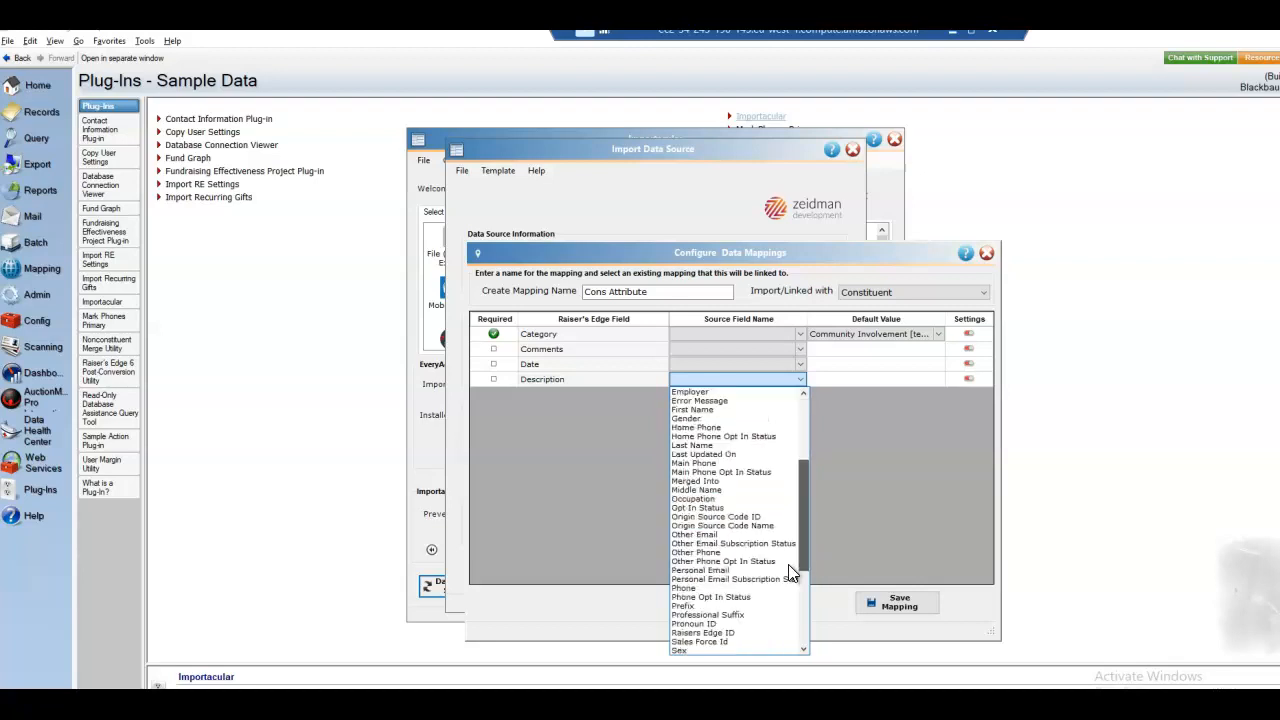
pyautogui.scroll(-5, 790, 575)
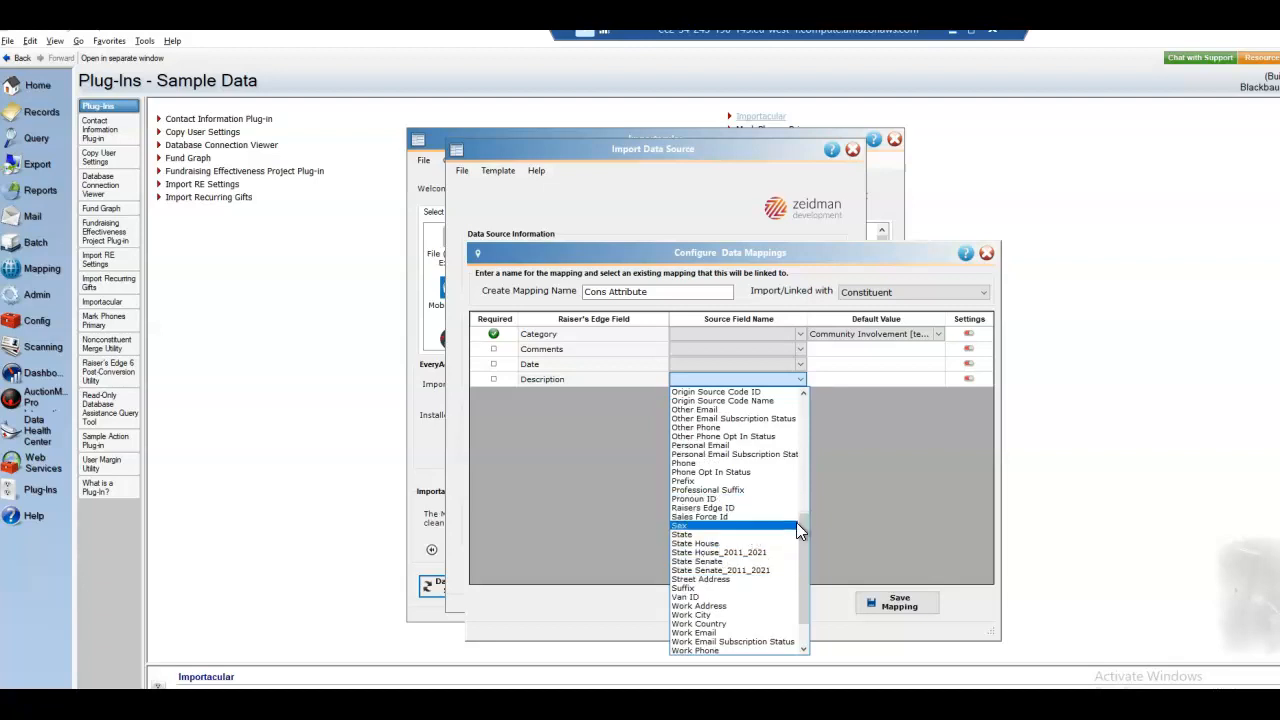
pyautogui.scroll(-2, 800, 605)
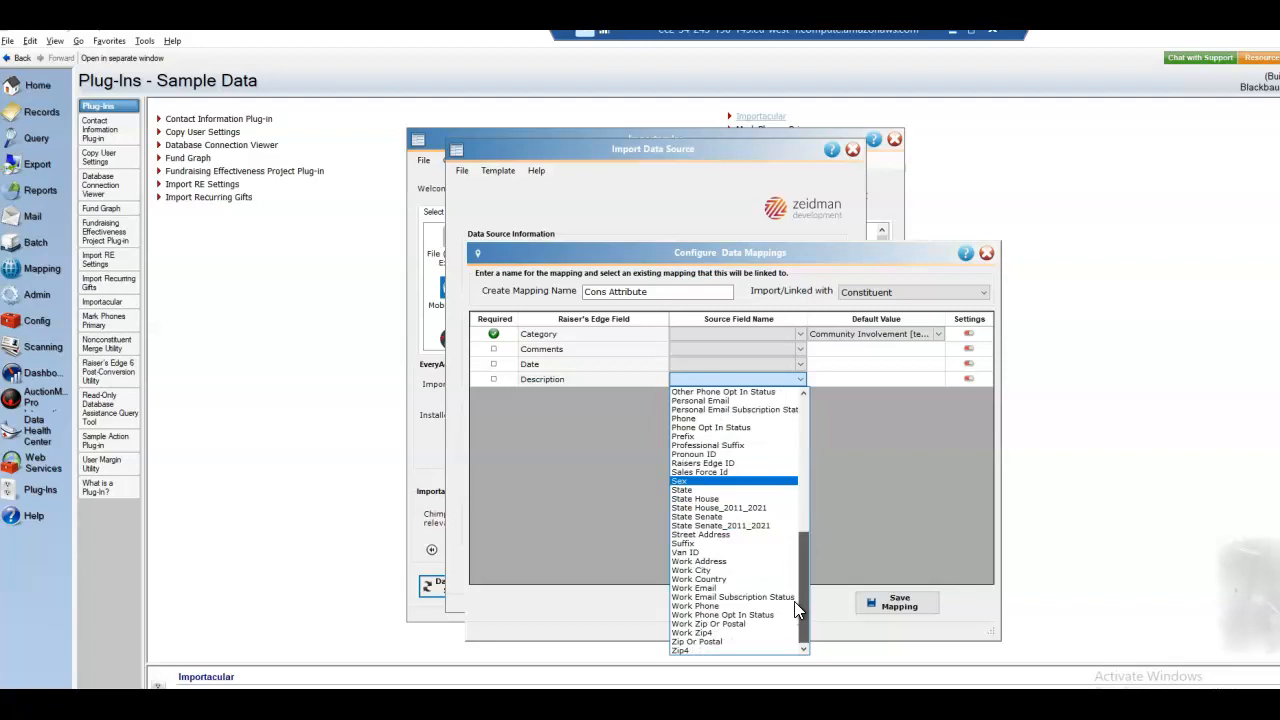
pyautogui.moveTo(800, 570); pyautogui.dragTo(799, 470)
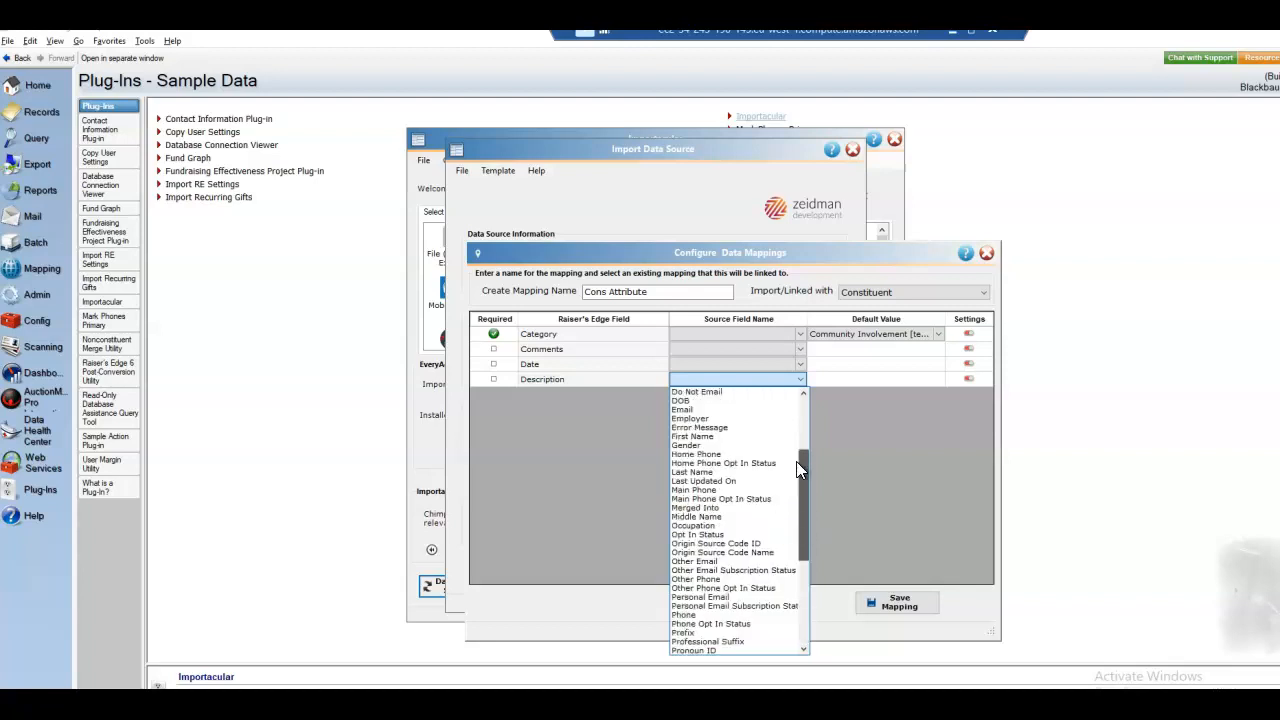
pyautogui.click(790, 463)
pyautogui.click(798, 380)
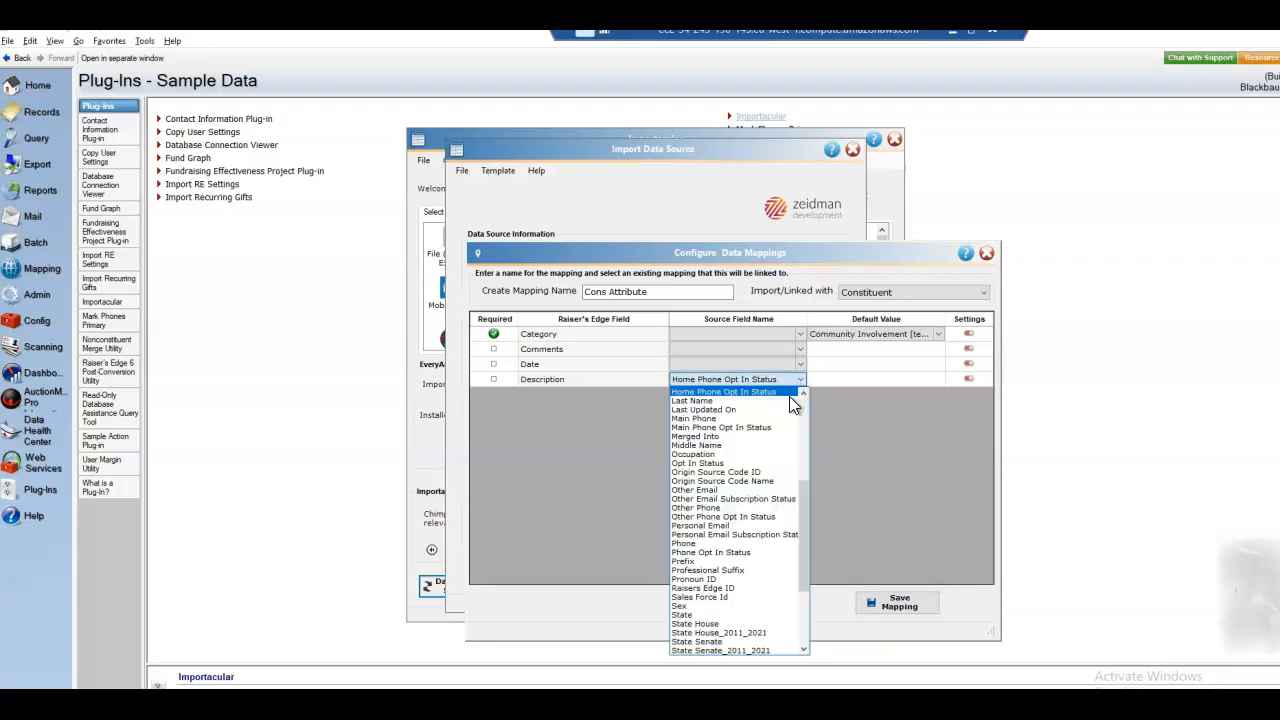
pyautogui.moveTo(799, 515); pyautogui.dragTo(817, 418)
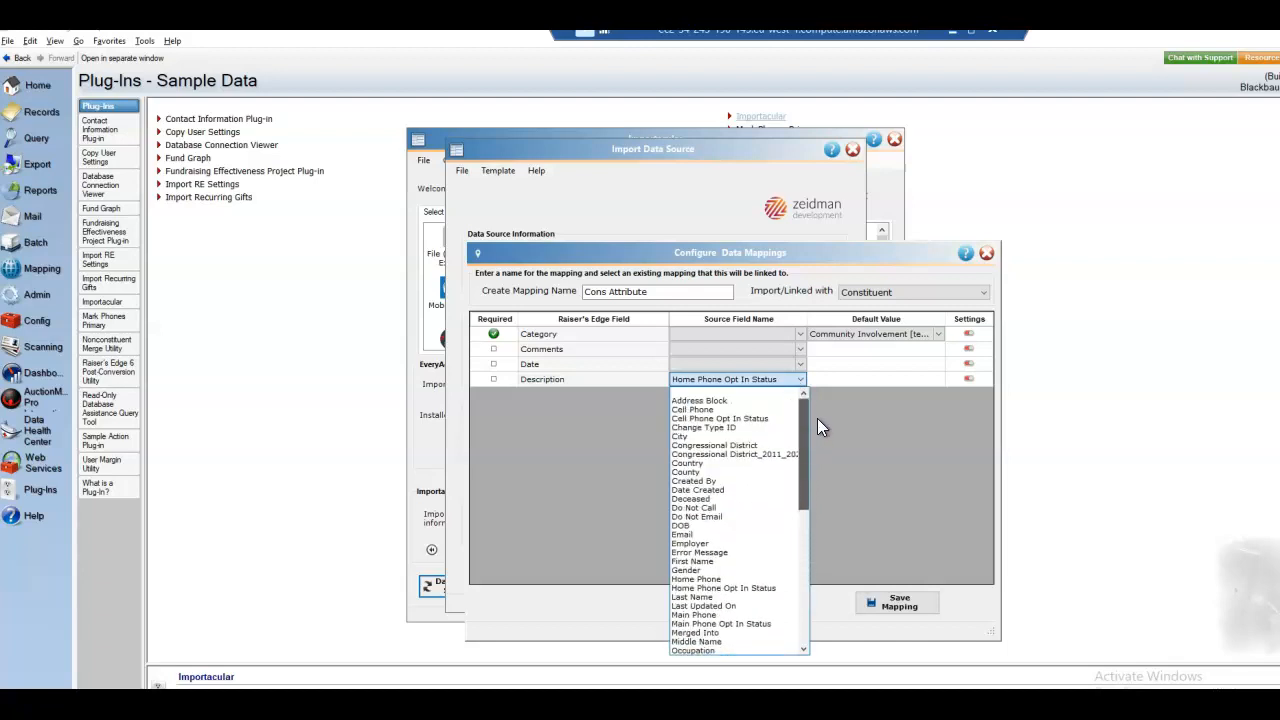
pyautogui.click(731, 445)
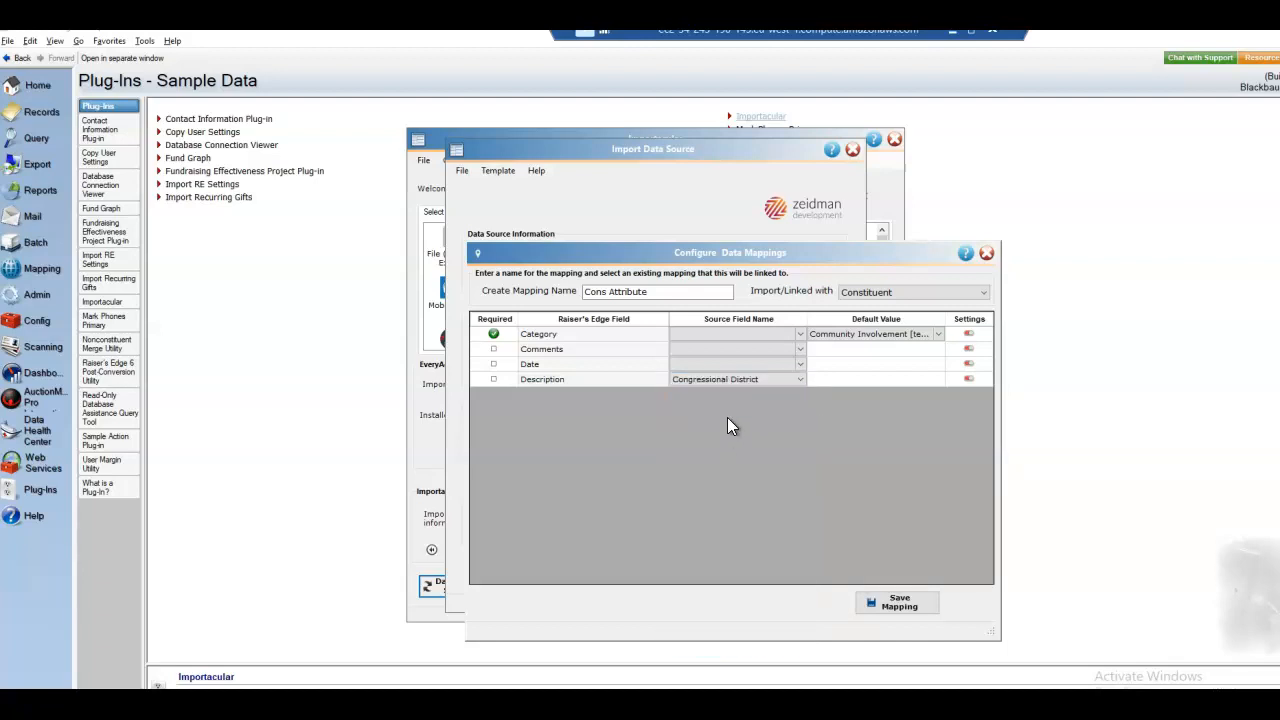
# Map the Cons Attribute mapping's Date field to the Date Created source field and save the mapping
pyautogui.click(799, 364)
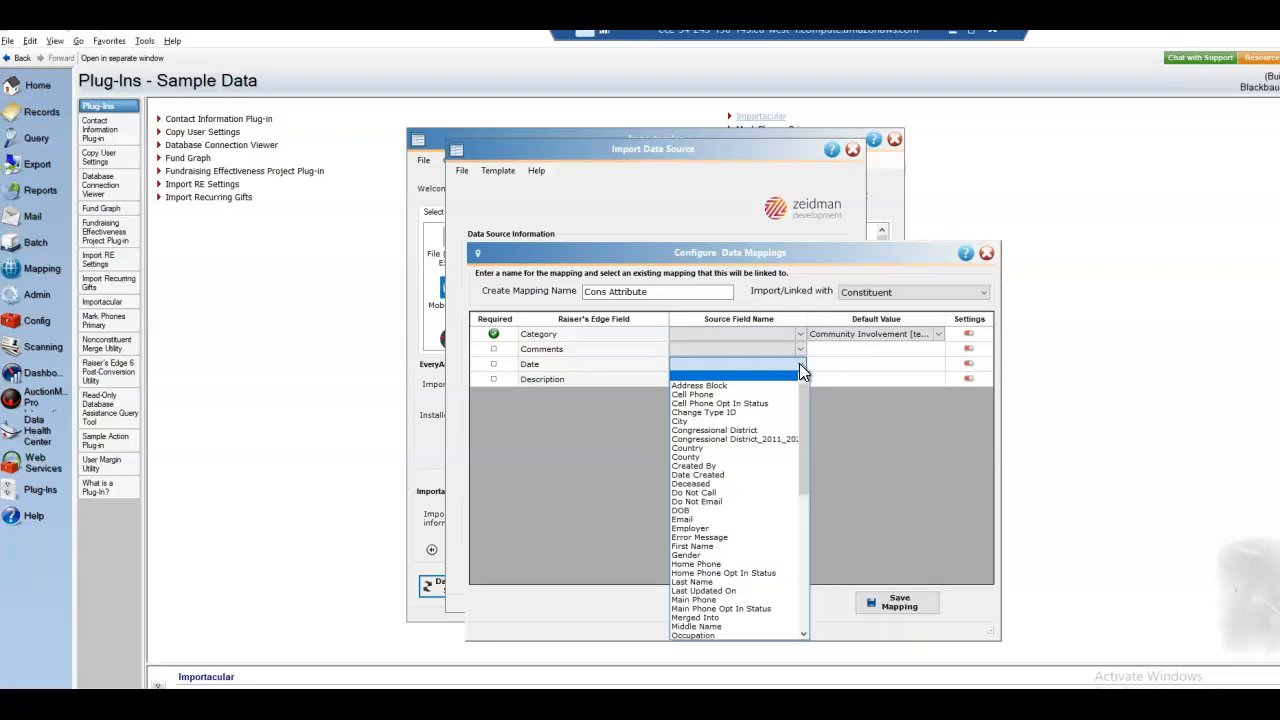
pyautogui.click(705, 476)
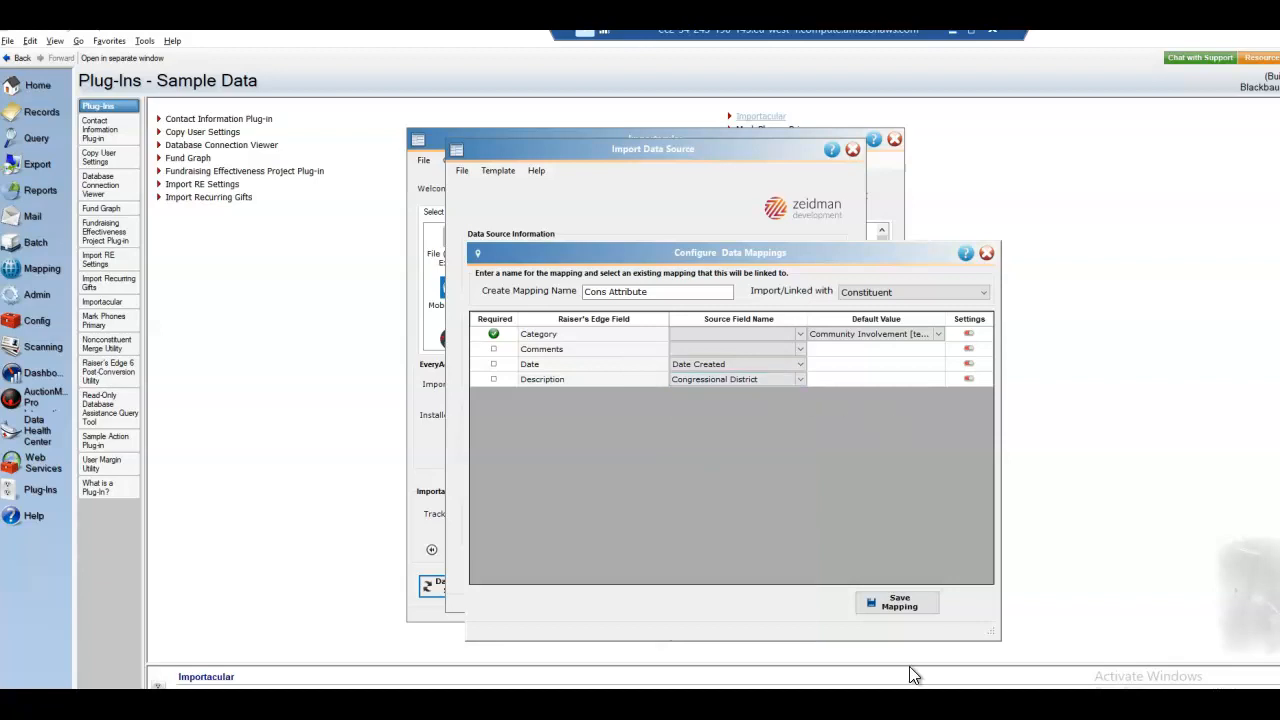
pyautogui.click(893, 603)
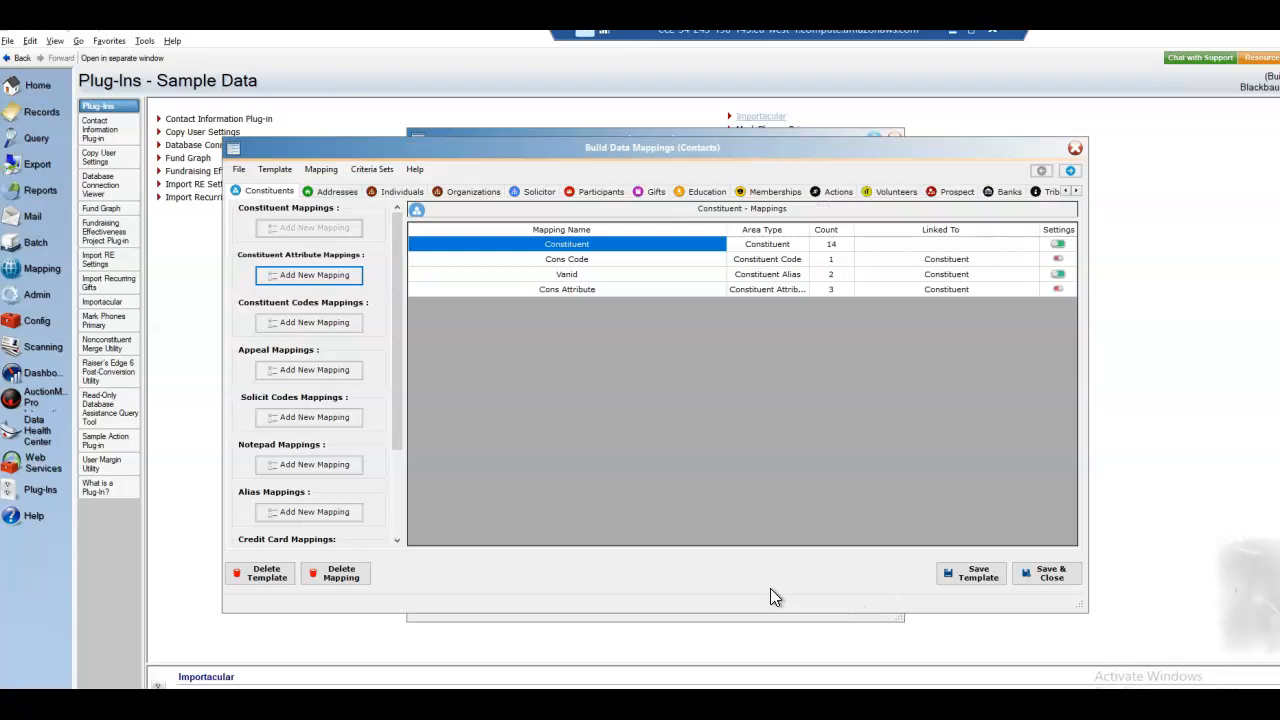
# Open the Address mapping and review the source fields of Address1, City, Country, County and Date from
pyautogui.click(333, 192)
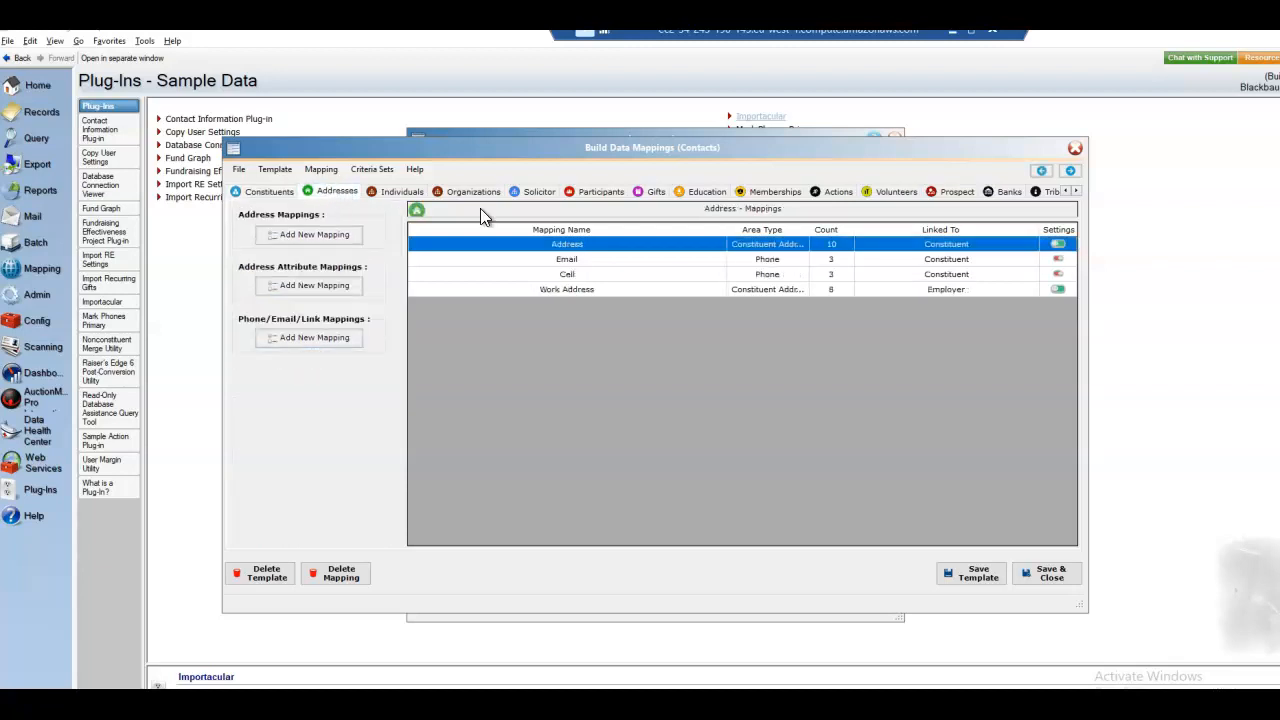
pyautogui.doubleClick(569, 244)
pyautogui.moveTo(696, 261); pyautogui.dragTo(674, 100)
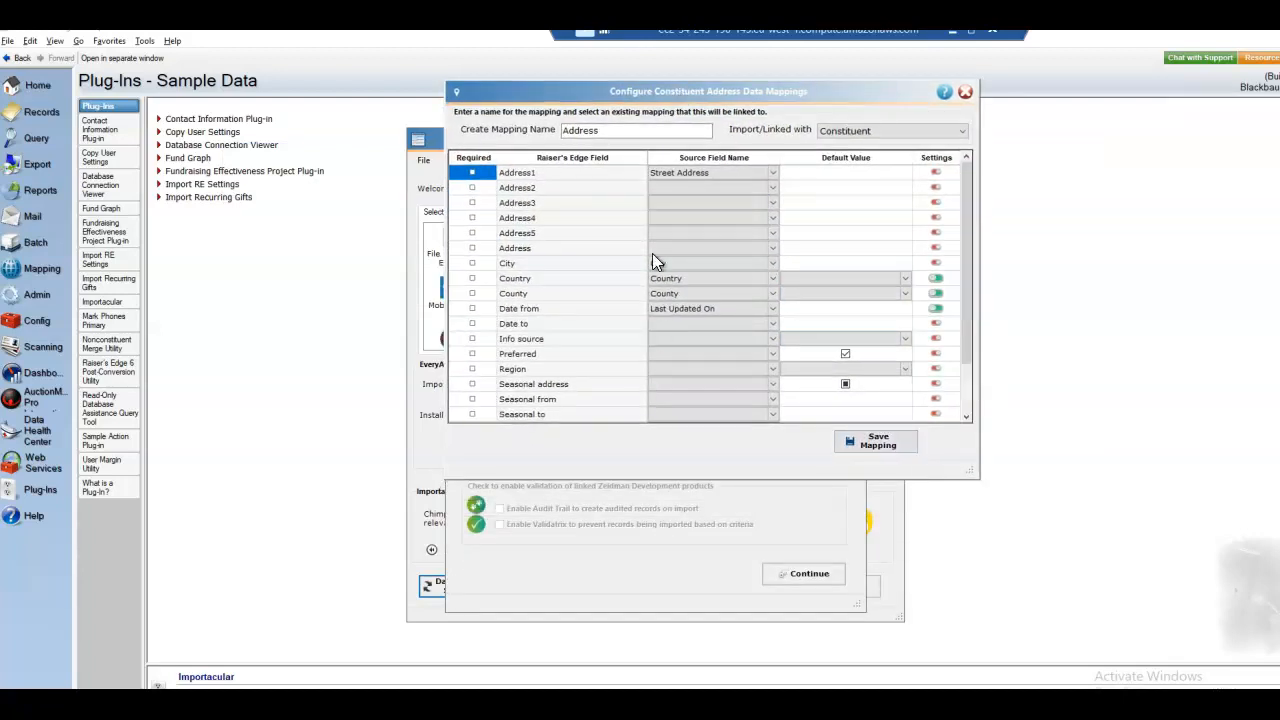
pyautogui.click(772, 174)
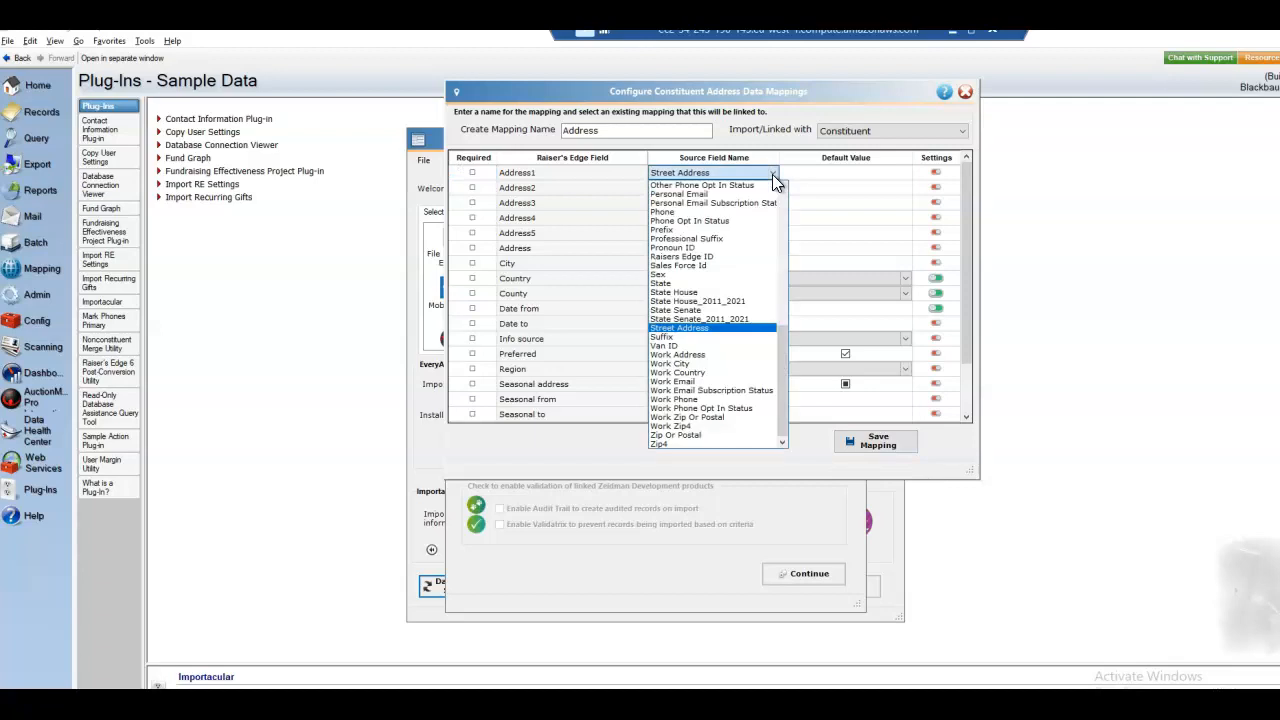
pyautogui.click(772, 174)
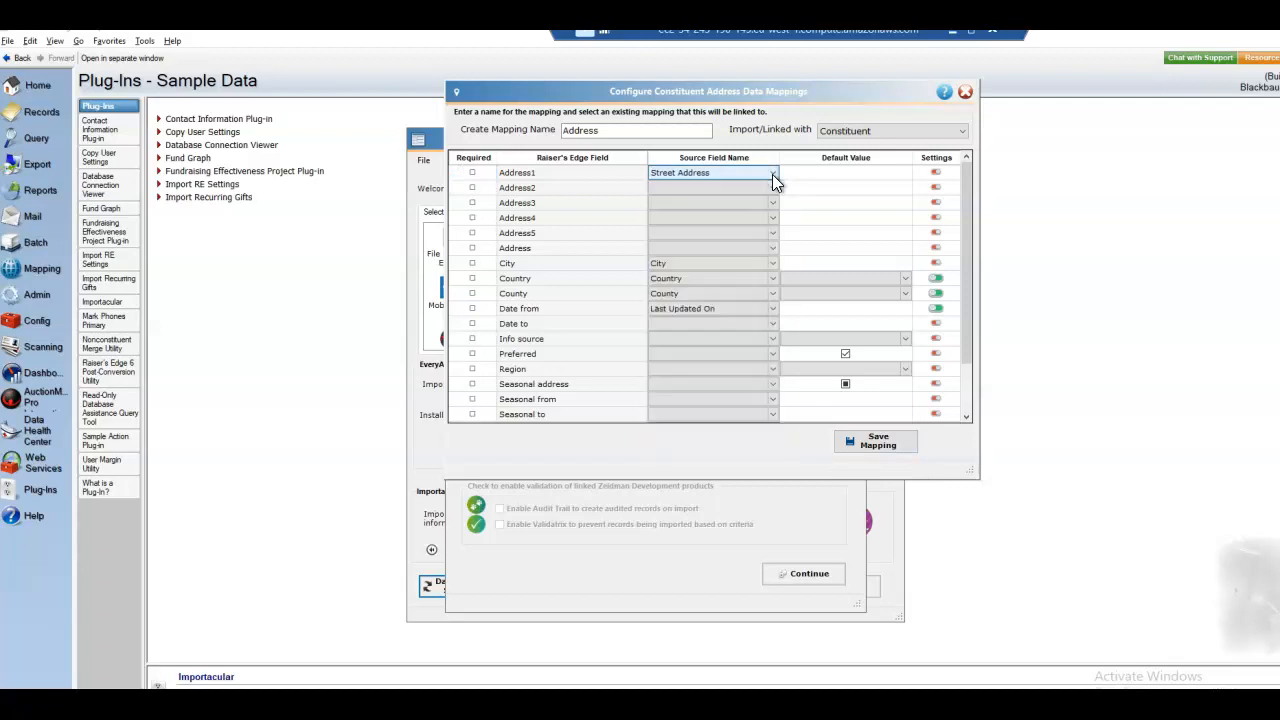
pyautogui.click(775, 263)
pyautogui.click(774, 260)
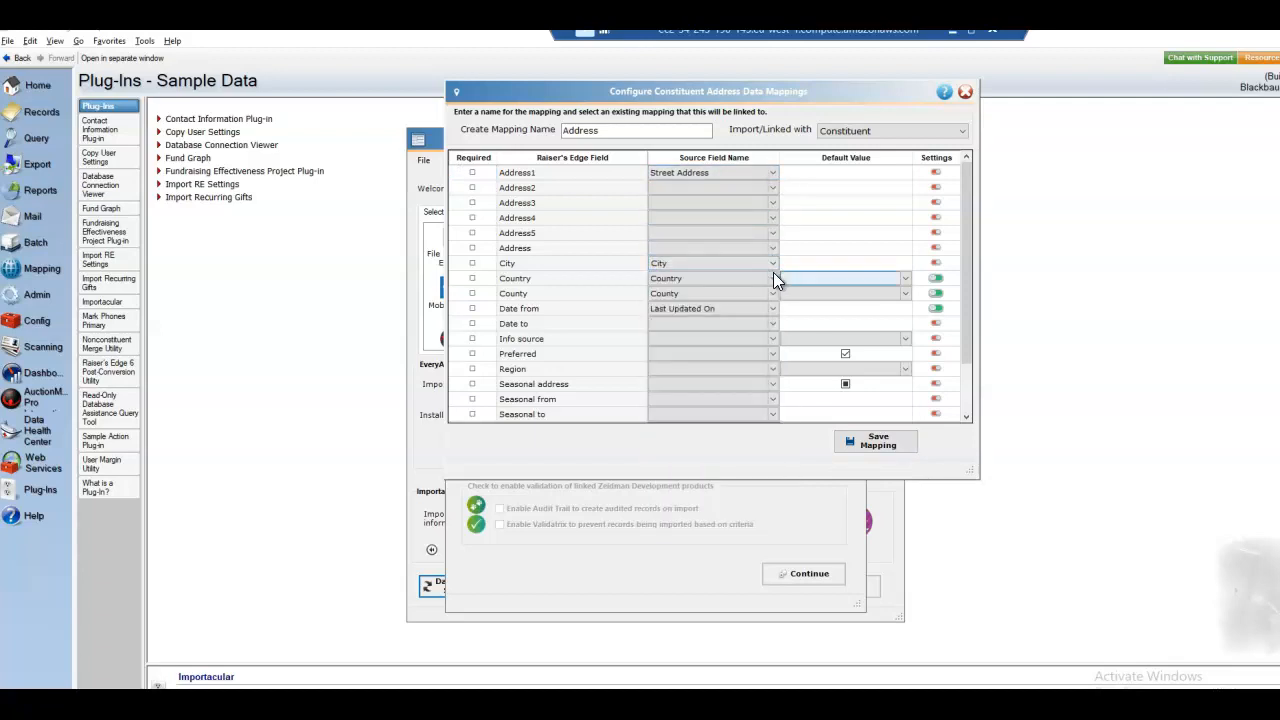
pyautogui.click(773, 280)
pyautogui.click(773, 283)
pyautogui.click(774, 294)
pyautogui.click(775, 296)
pyautogui.click(690, 309)
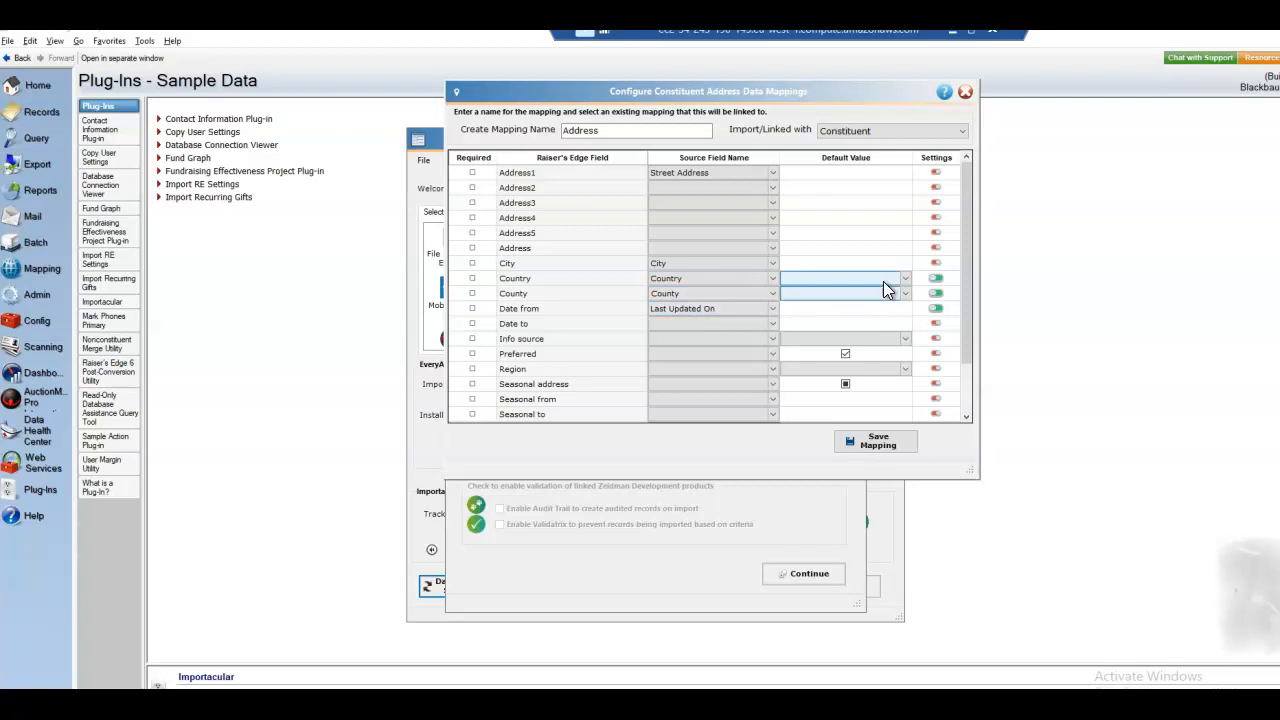
# Set the Address mapping's Info source default value to EveryAction, check its remaining fields, and save the mapping
pyautogui.scroll(-2, 965, 260)
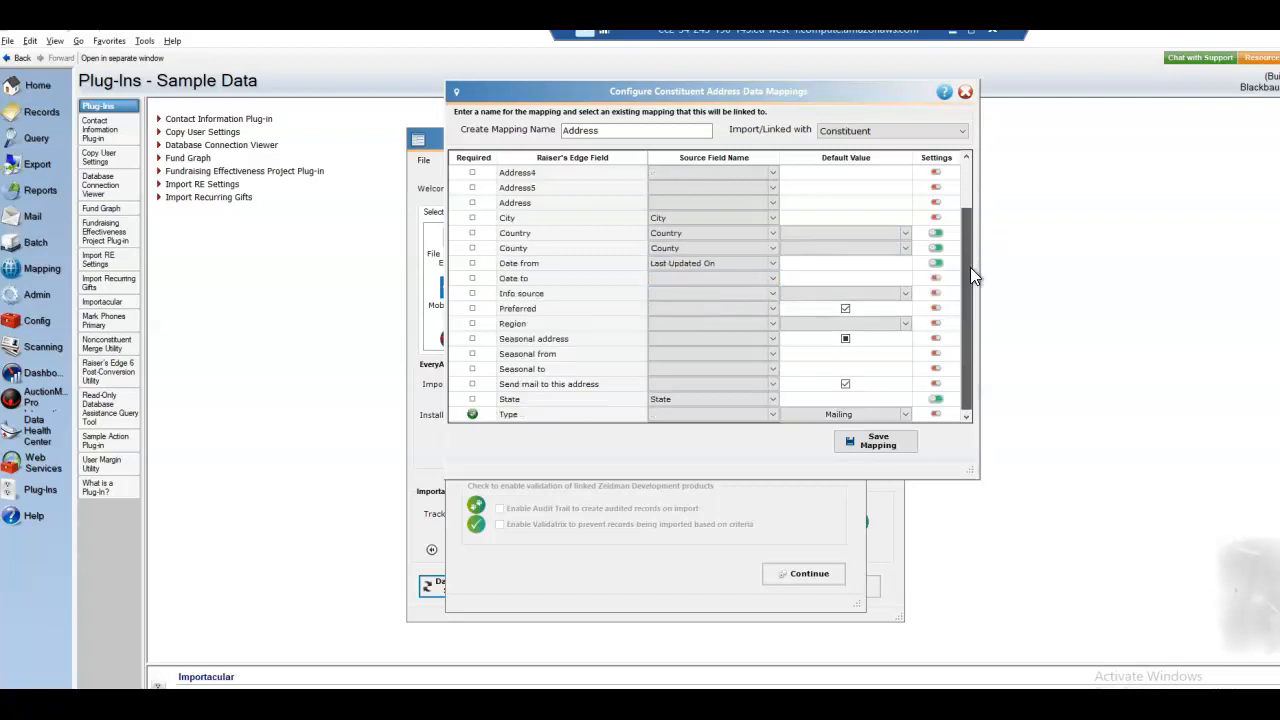
pyautogui.click(910, 279)
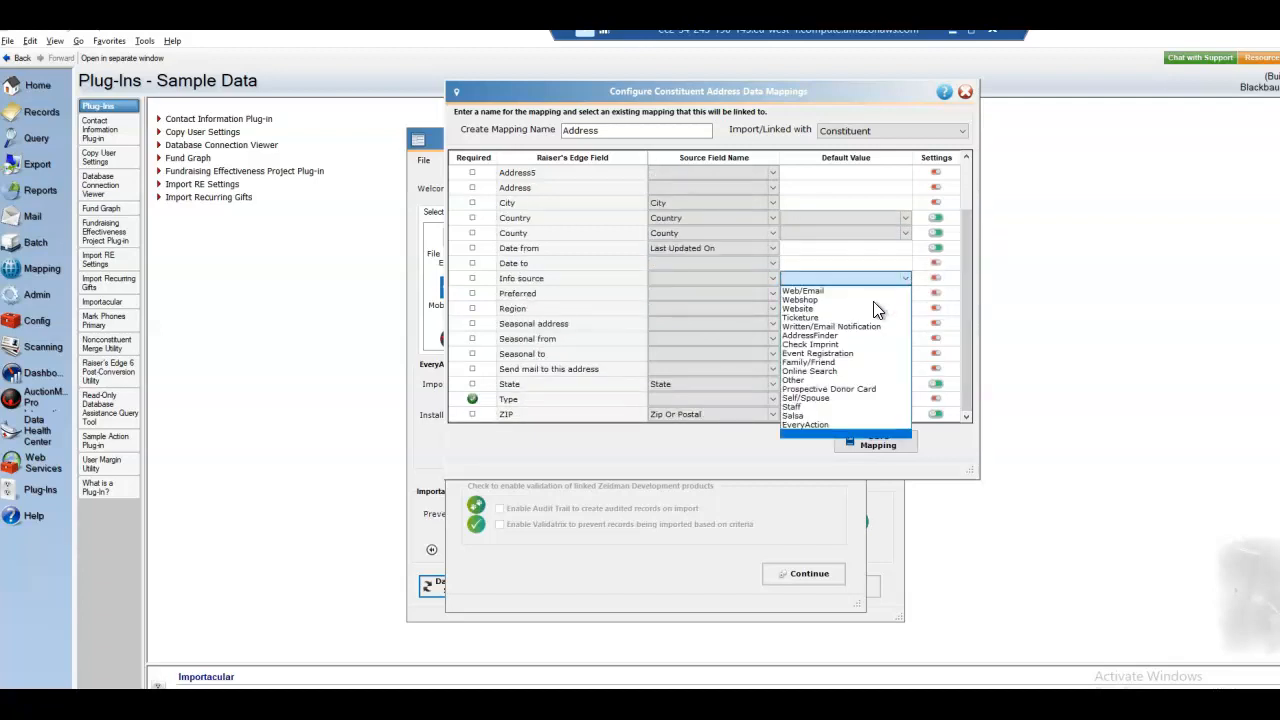
pyautogui.click(819, 423)
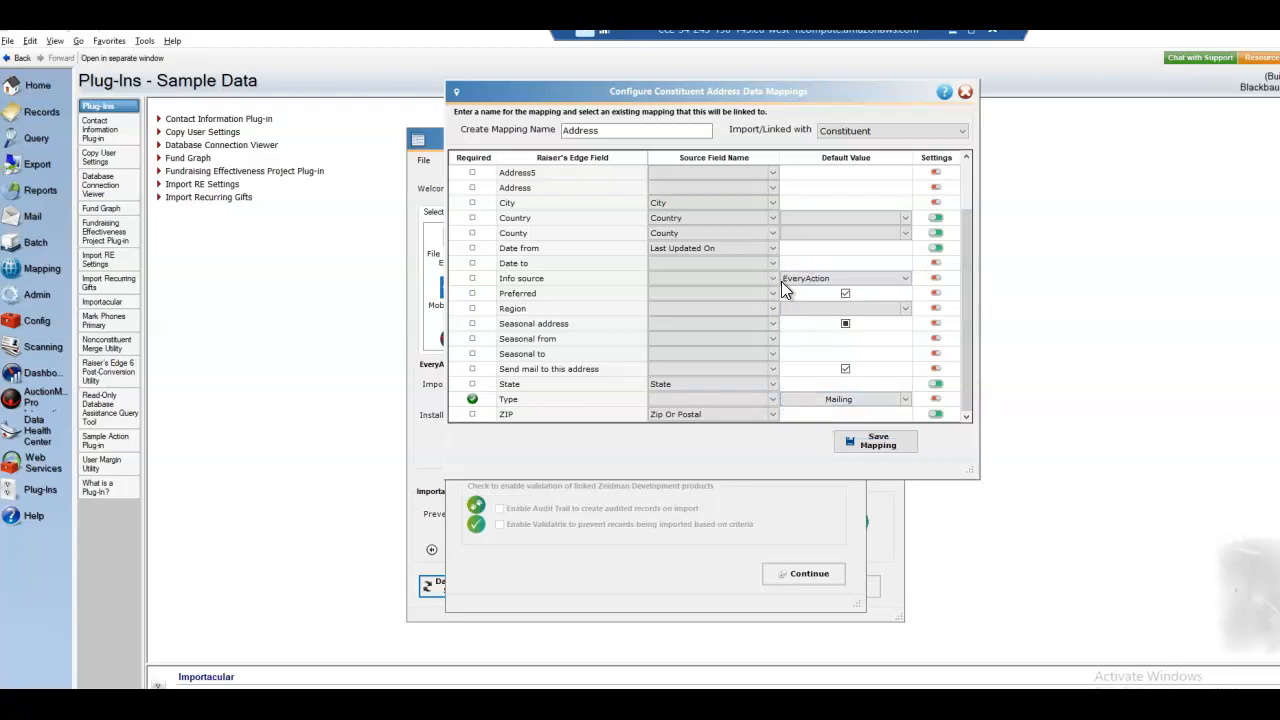
pyautogui.click(841, 294)
pyautogui.click(856, 308)
pyautogui.click(681, 383)
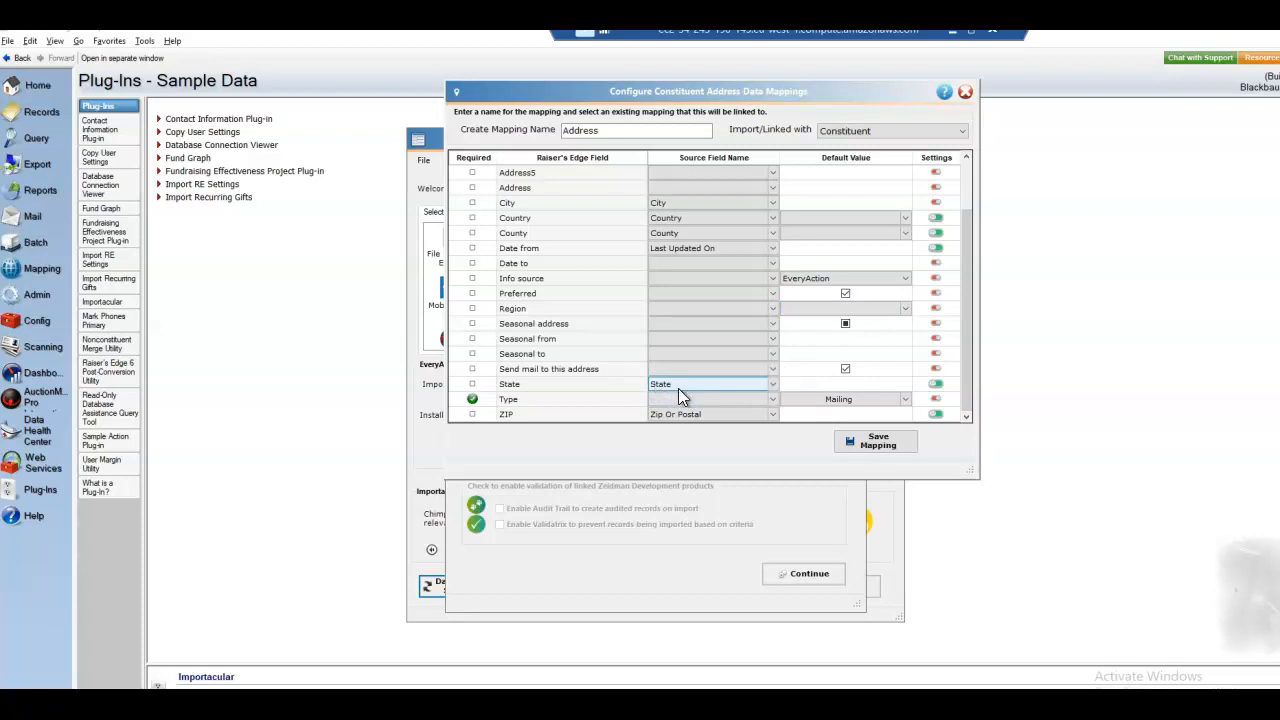
pyautogui.click(678, 415)
pyautogui.click(893, 443)
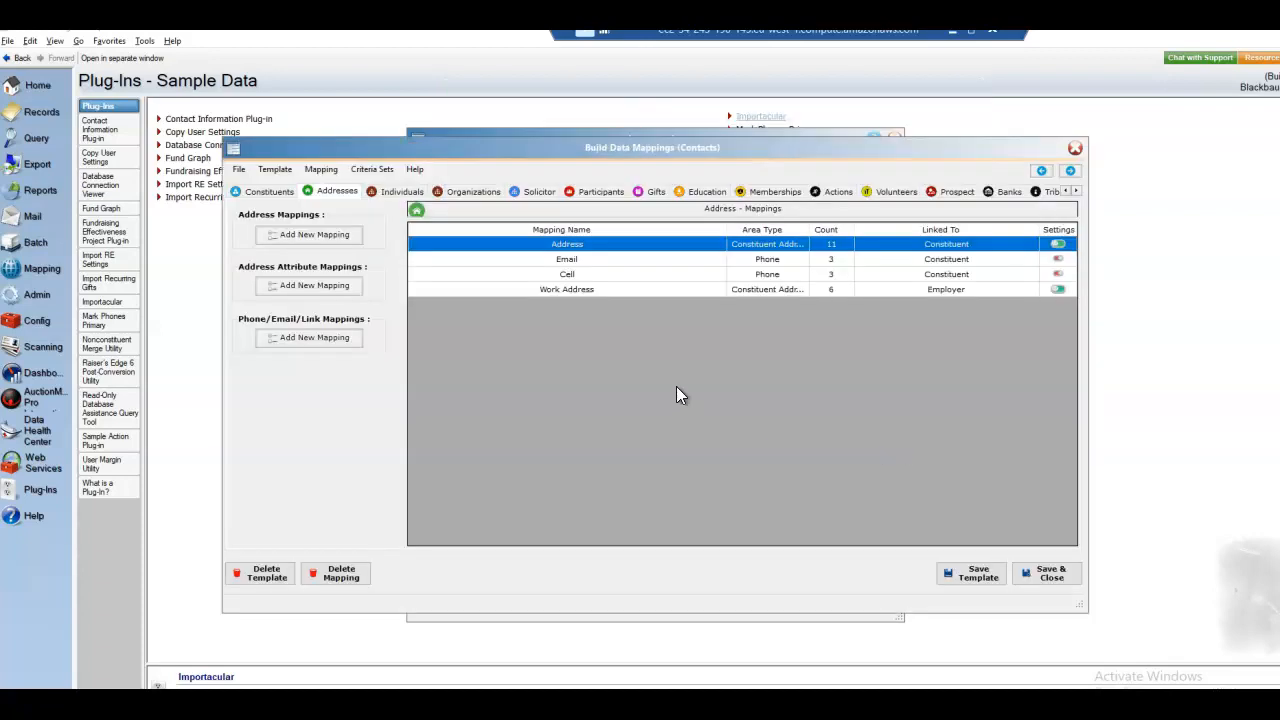
# Review the Email phone mapping and the settings of its Do Not Contact field, saving both
pyautogui.doubleClick(568, 258)
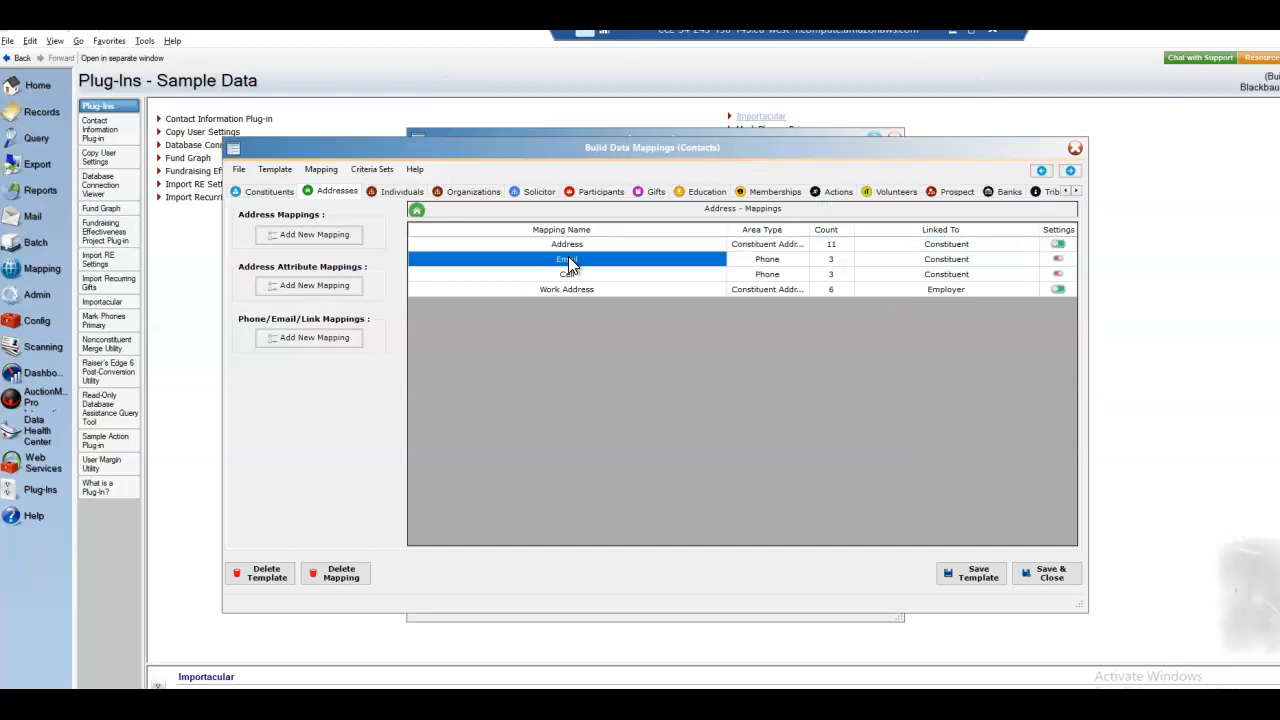
pyautogui.click(692, 337)
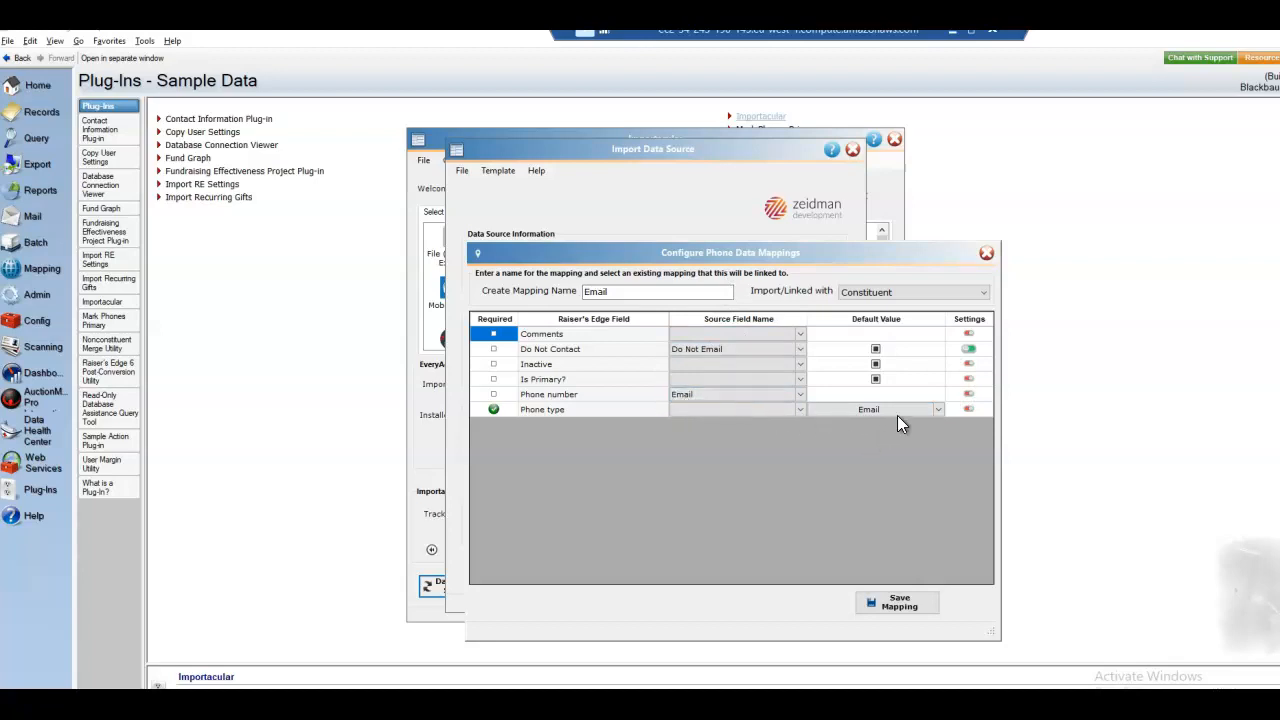
pyautogui.click(718, 362)
pyautogui.click(673, 350)
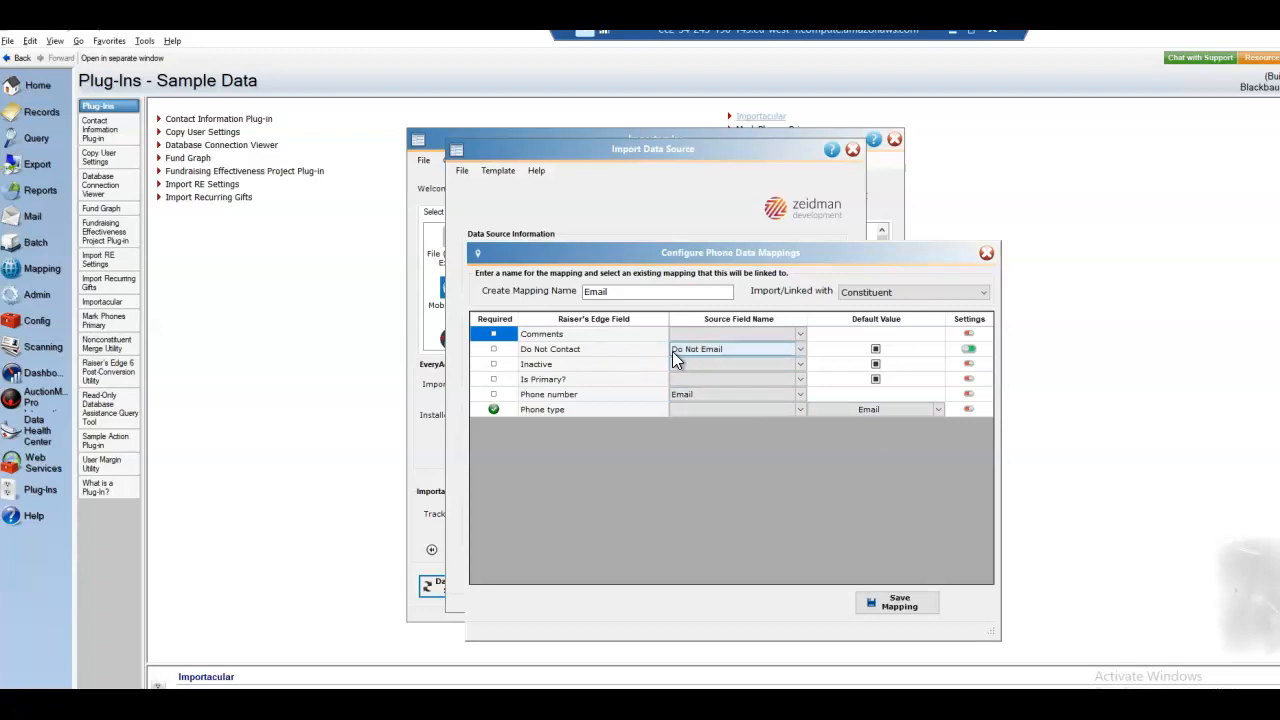
pyautogui.click(968, 348)
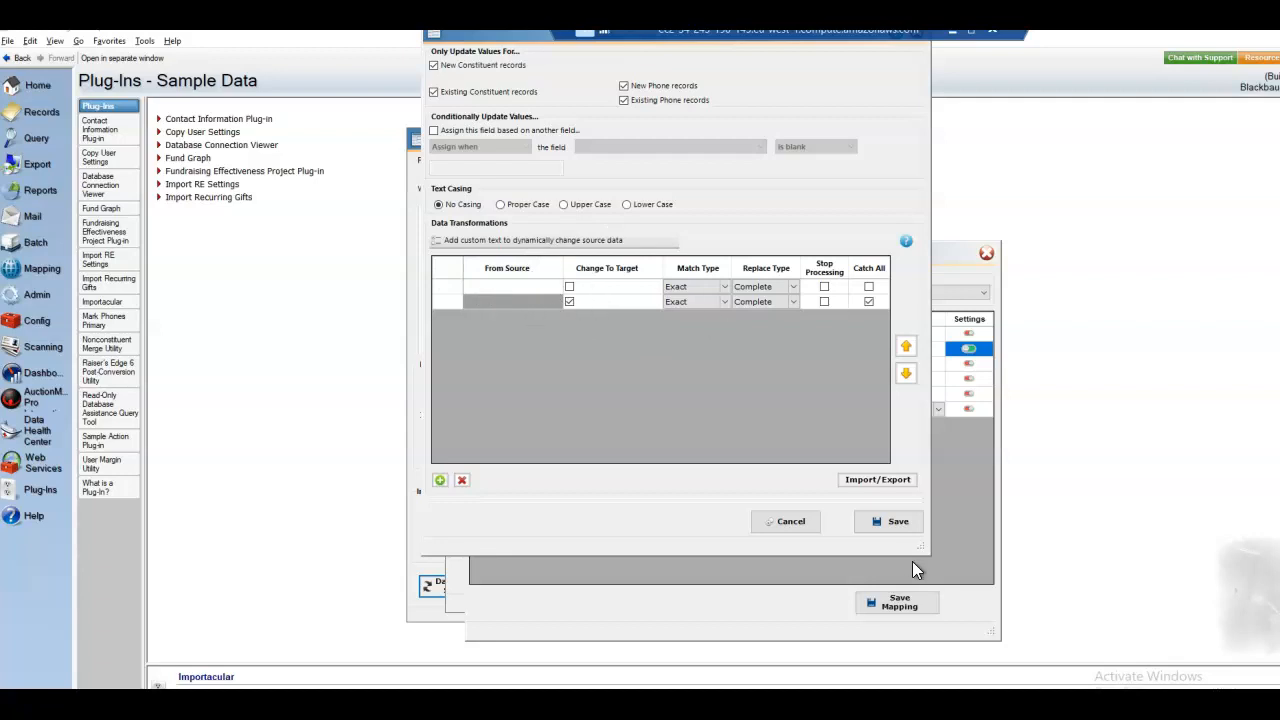
pyautogui.click(896, 521)
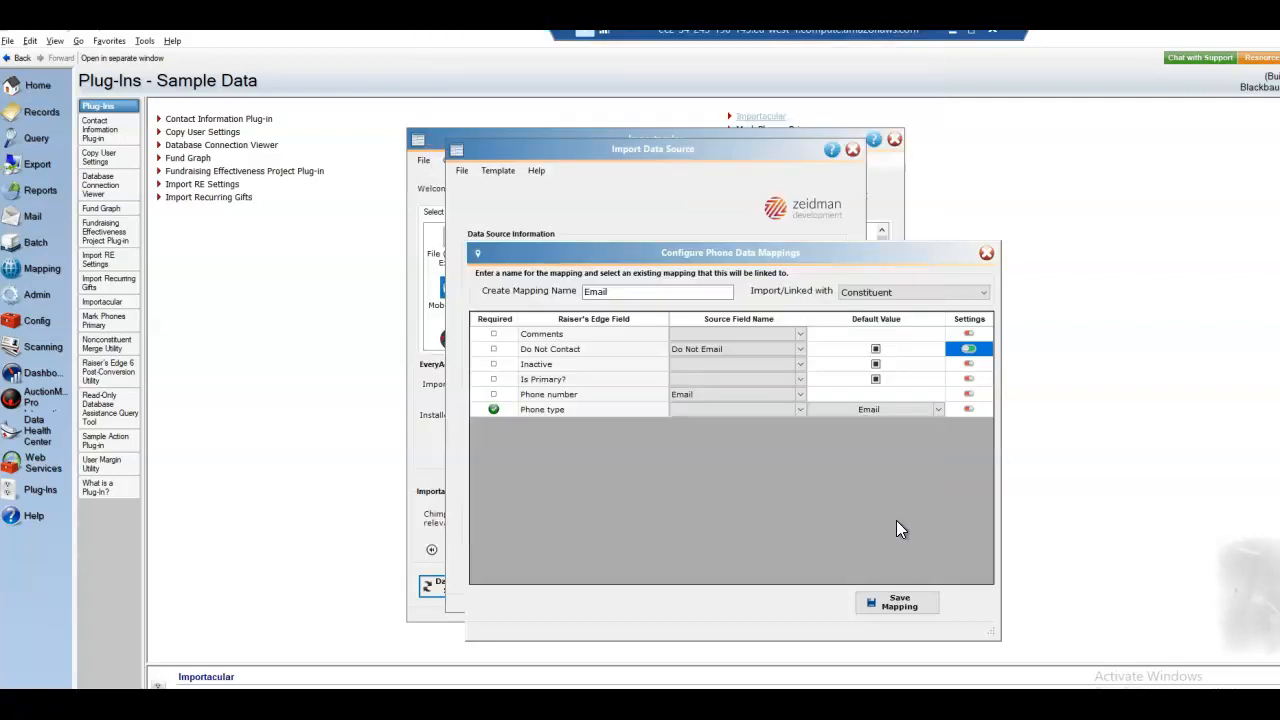
pyautogui.click(898, 601)
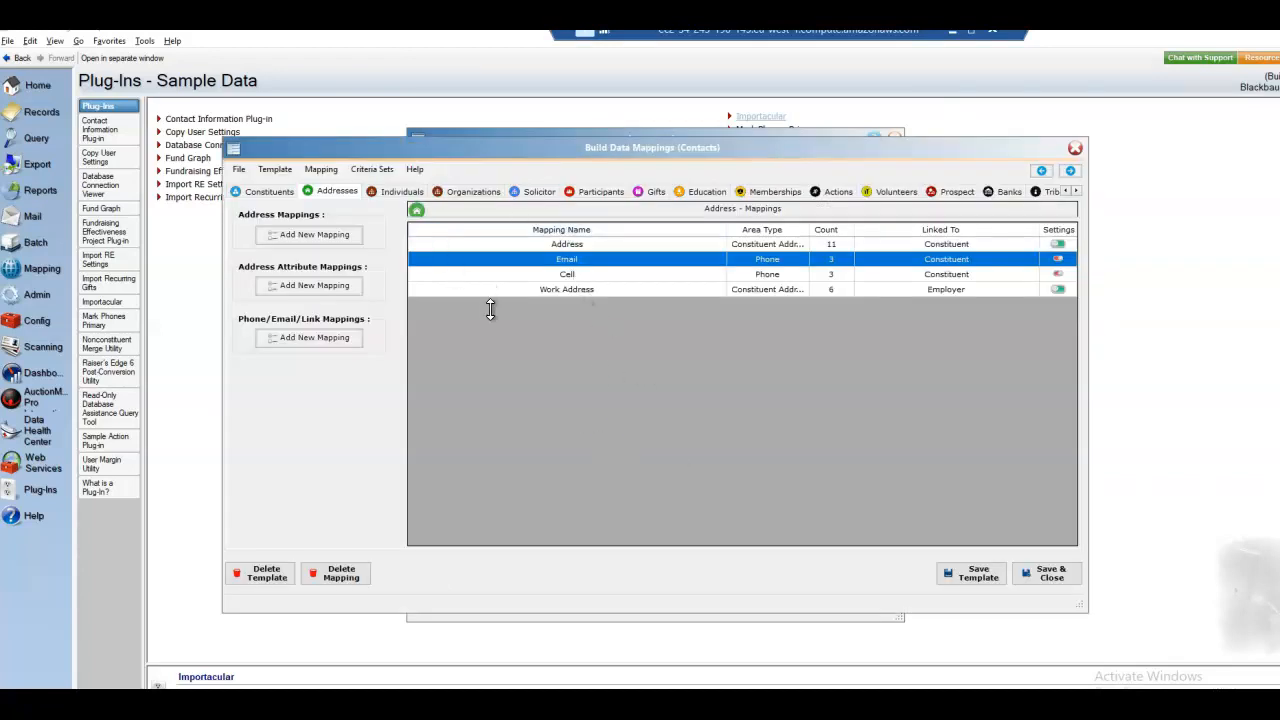
# In the organization mapping Employer, check the Is Employee default, toggle the Is Primary default, and save the mapping
pyautogui.click(471, 191)
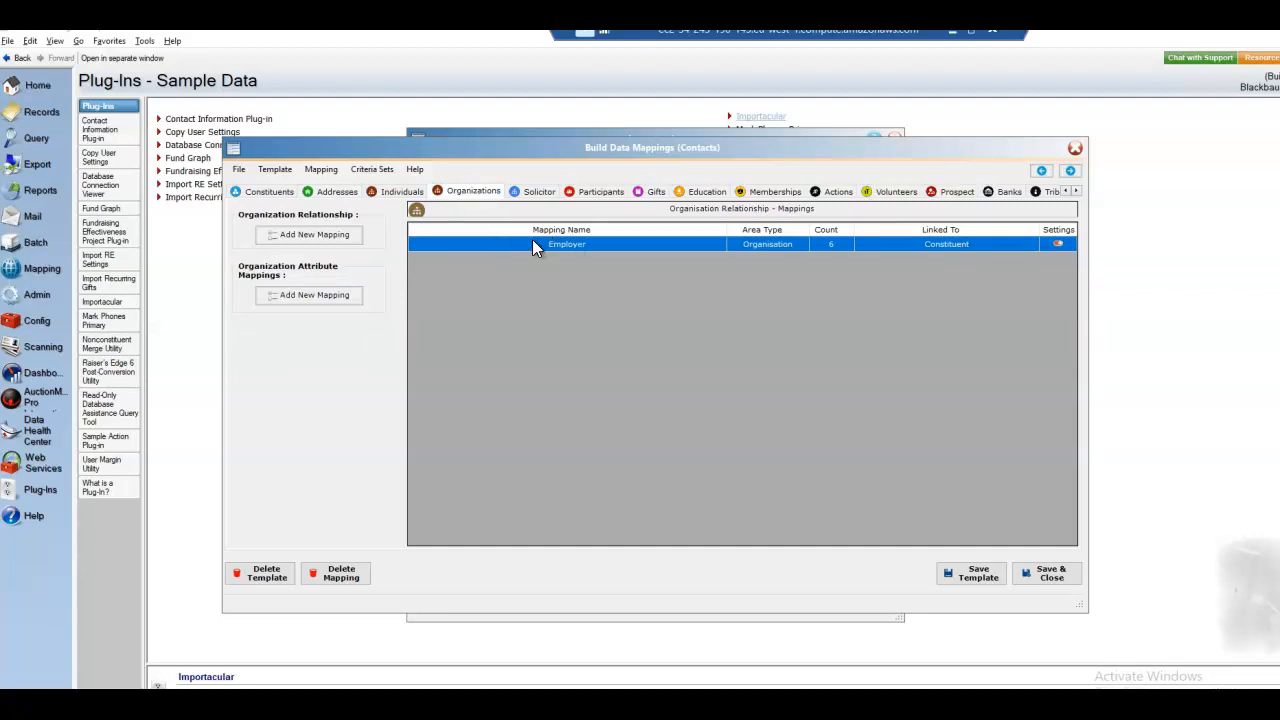
pyautogui.doubleClick(562, 245)
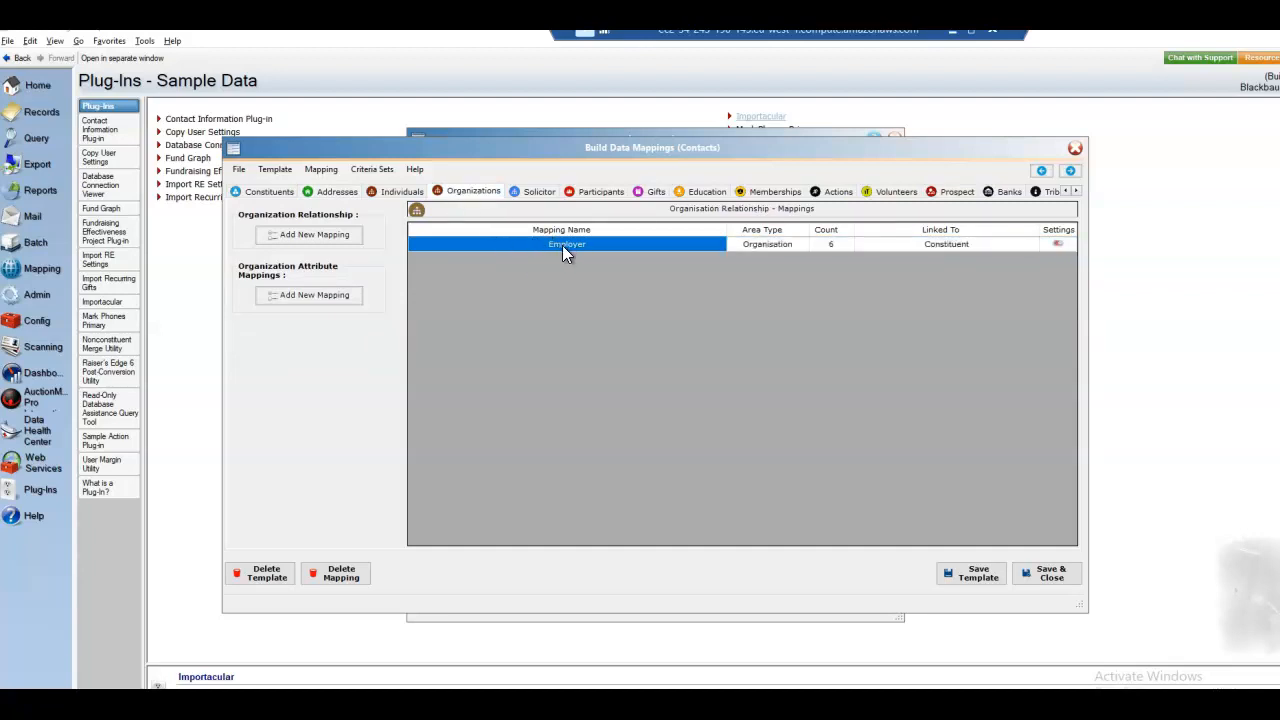
pyautogui.moveTo(714, 243); pyautogui.dragTo(684, 91)
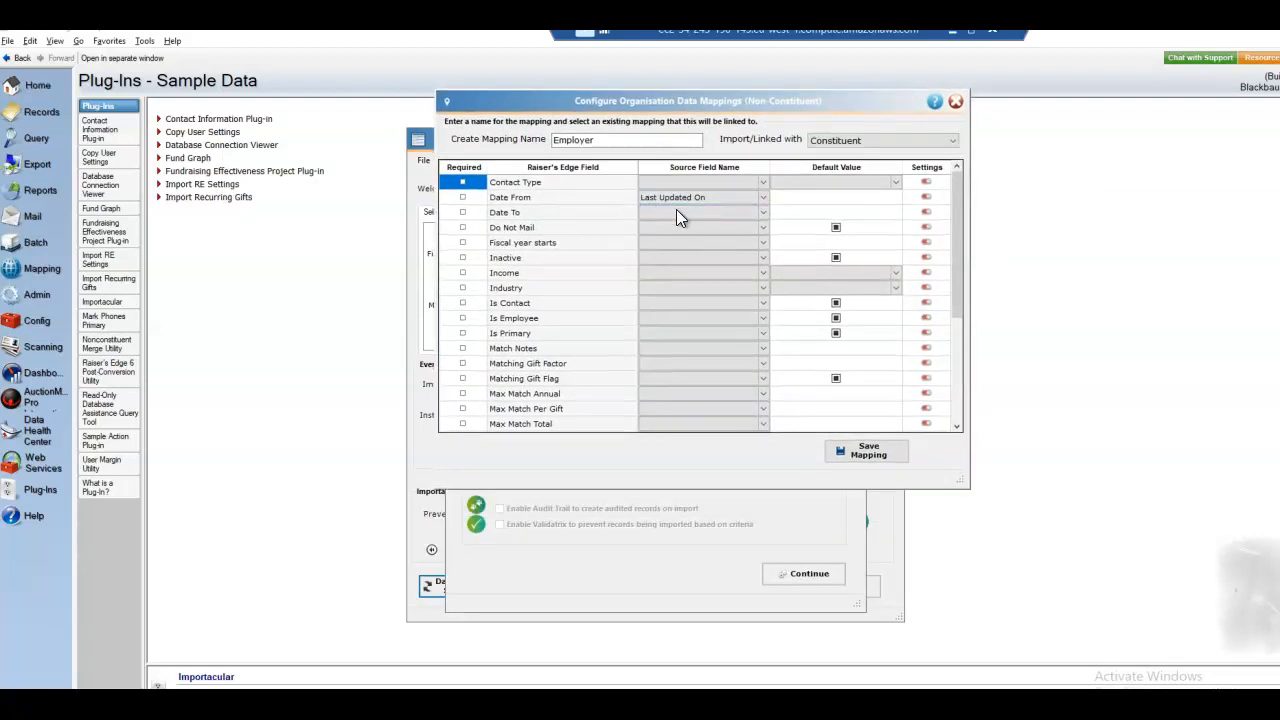
pyautogui.click(836, 318)
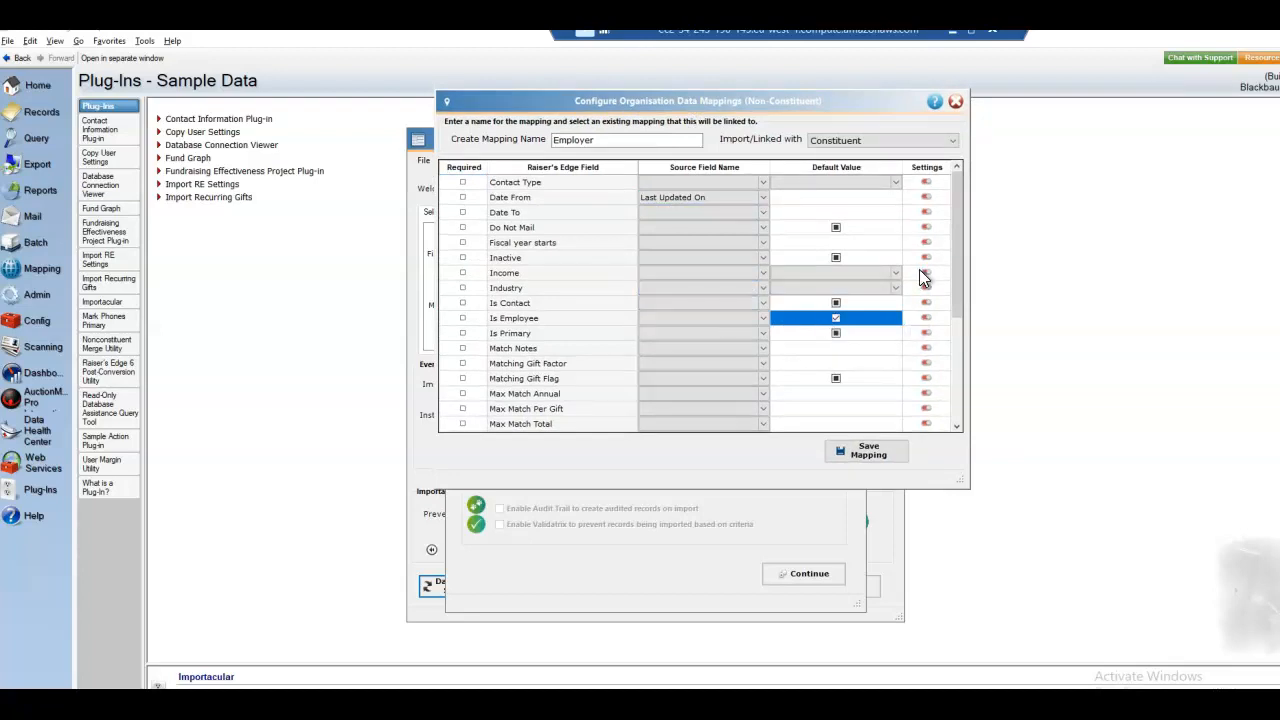
pyautogui.click(834, 333)
pyautogui.click(835, 333)
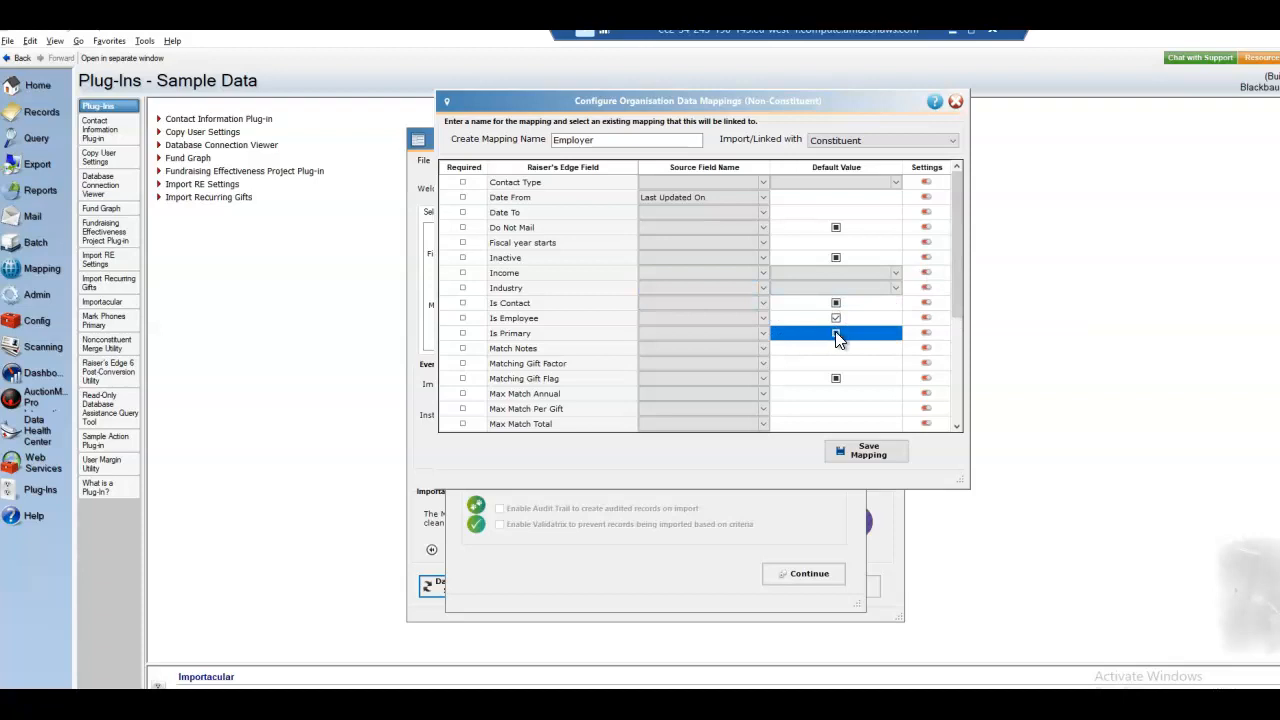
pyautogui.moveTo(955, 246); pyautogui.dragTo(935, 355)
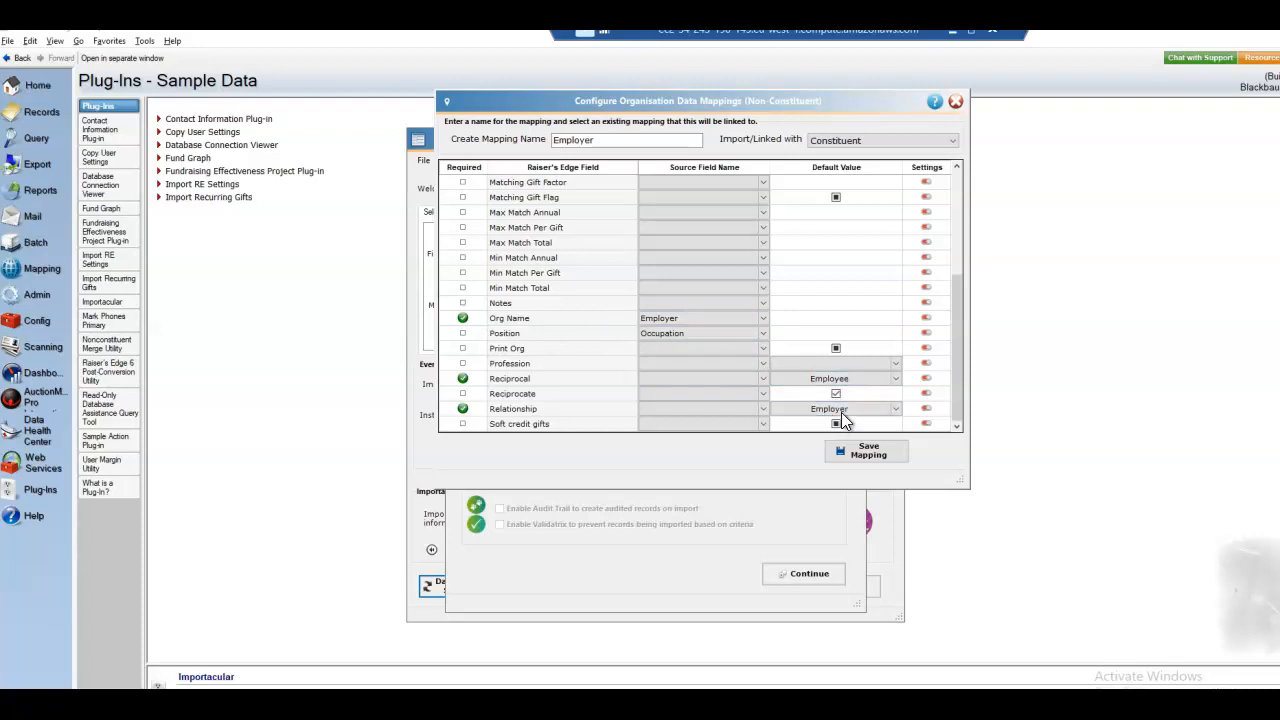
pyautogui.click(852, 466)
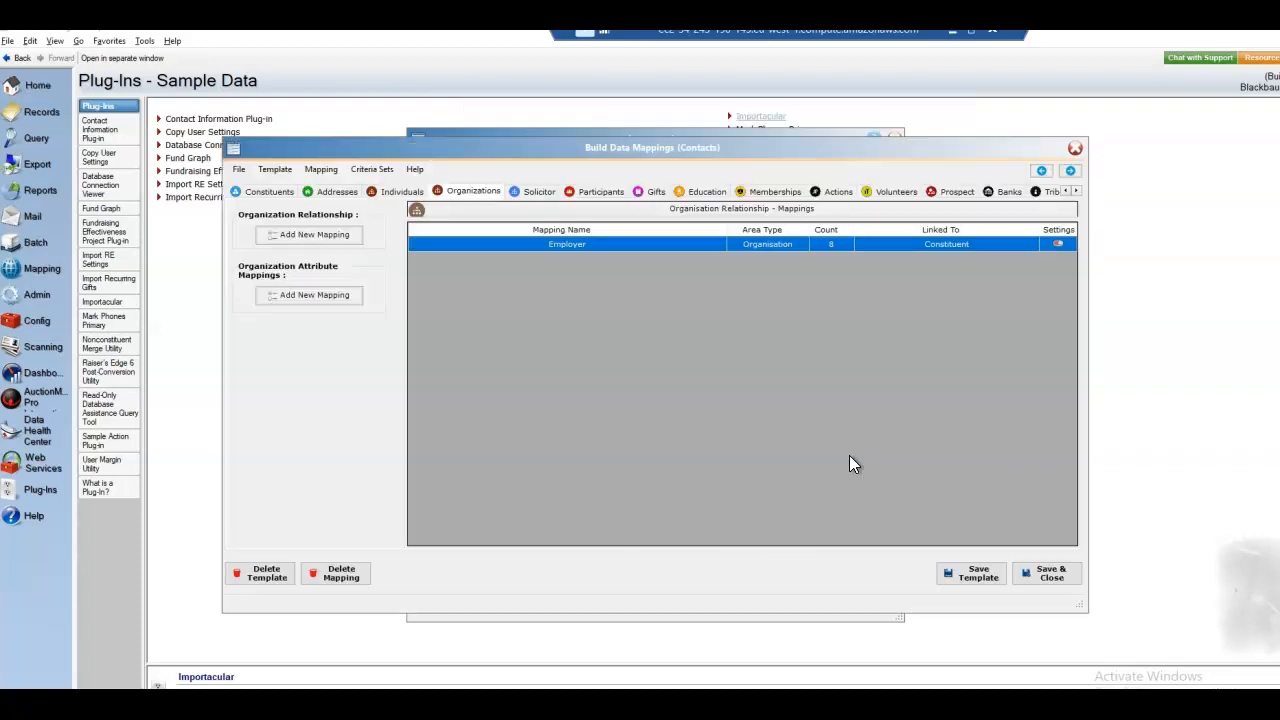
# Review the field sources of the employer-linked Work Address mapping, save it, and save and close the mapping template
pyautogui.click(328, 190)
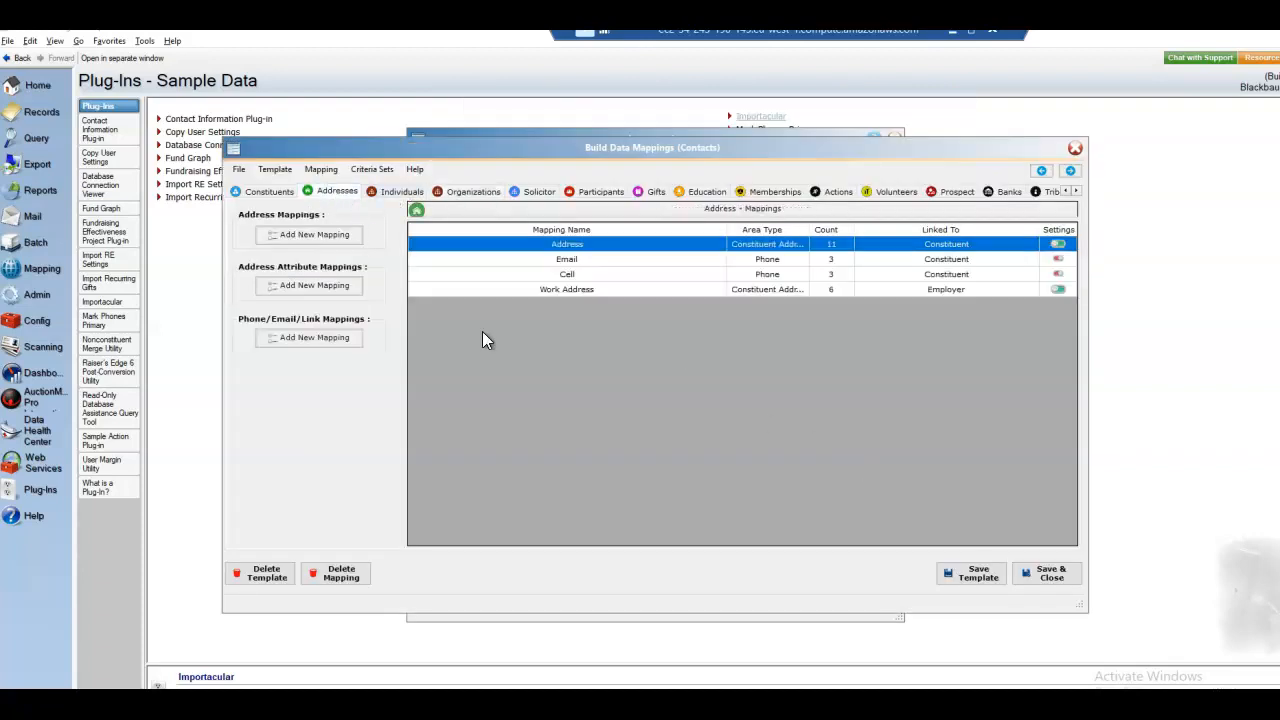
pyautogui.doubleClick(575, 290)
pyautogui.click(970, 298)
pyautogui.click(970, 298)
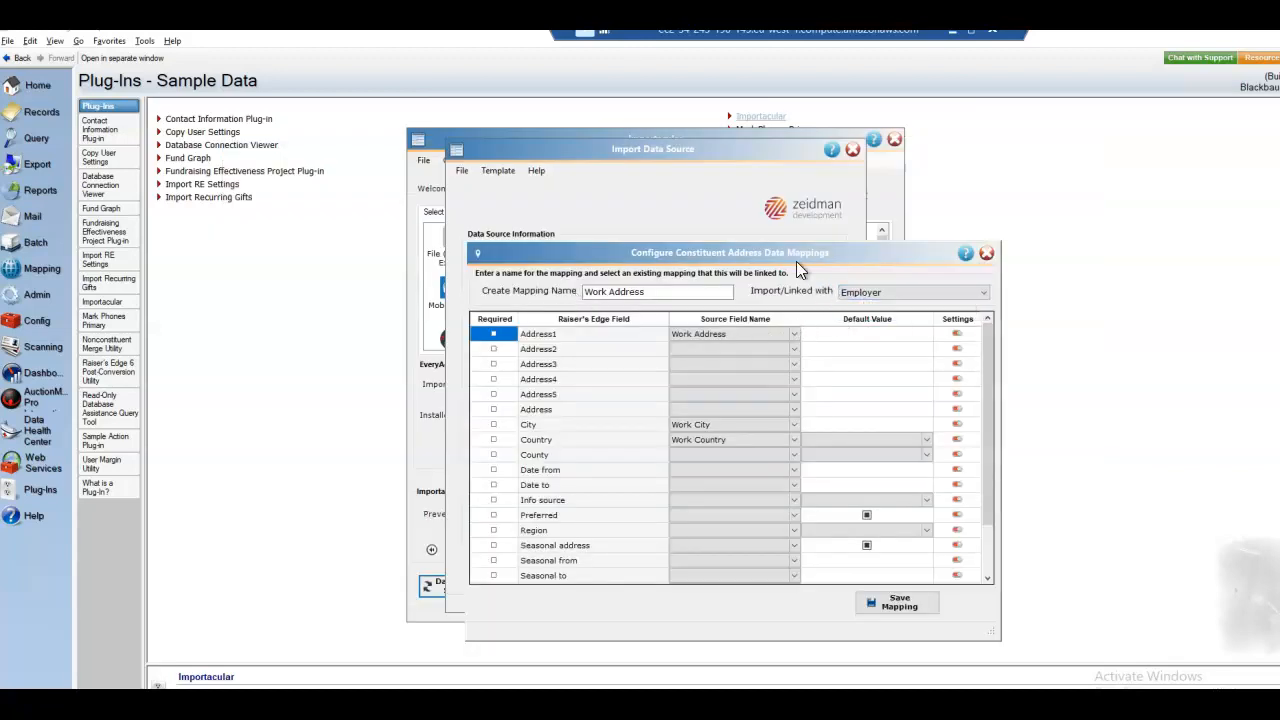
pyautogui.moveTo(796, 261); pyautogui.dragTo(722, 126)
pyautogui.moveTo(914, 235)
pyautogui.mouseDown()
pyautogui.moveTo(913, 369)
pyautogui.moveTo(907, 228)
pyautogui.mouseUp()
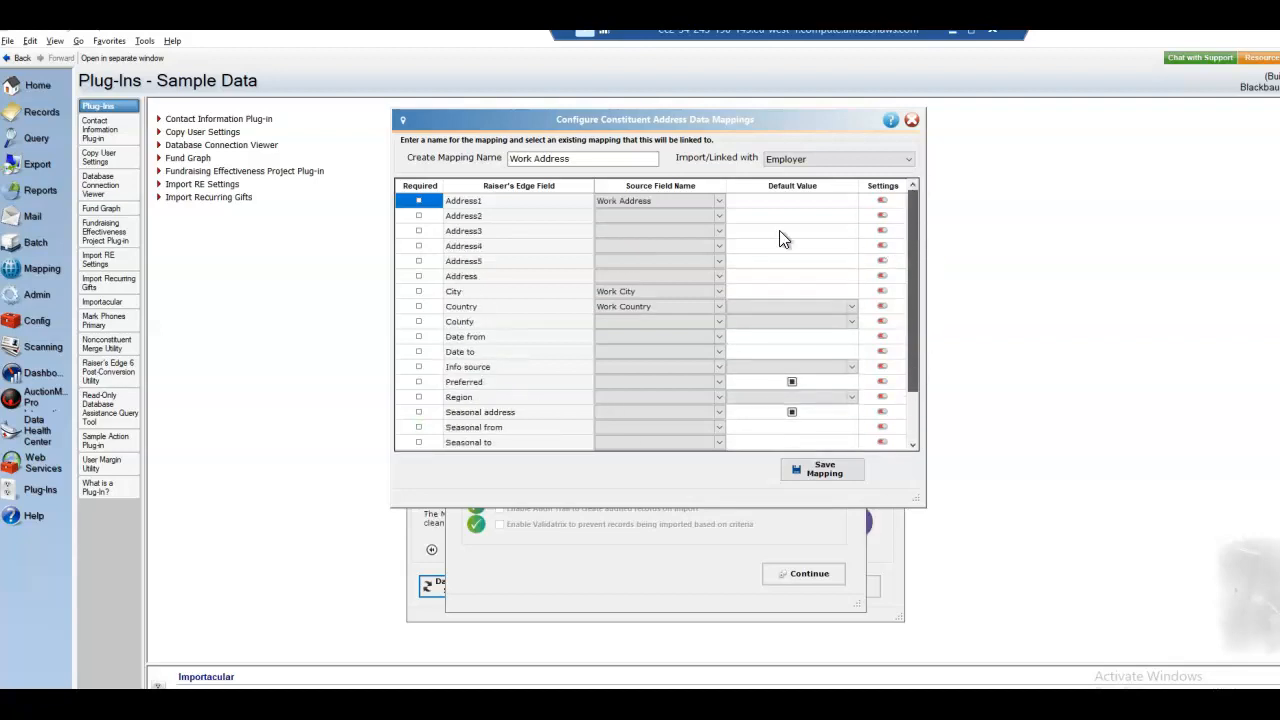
pyautogui.click(812, 471)
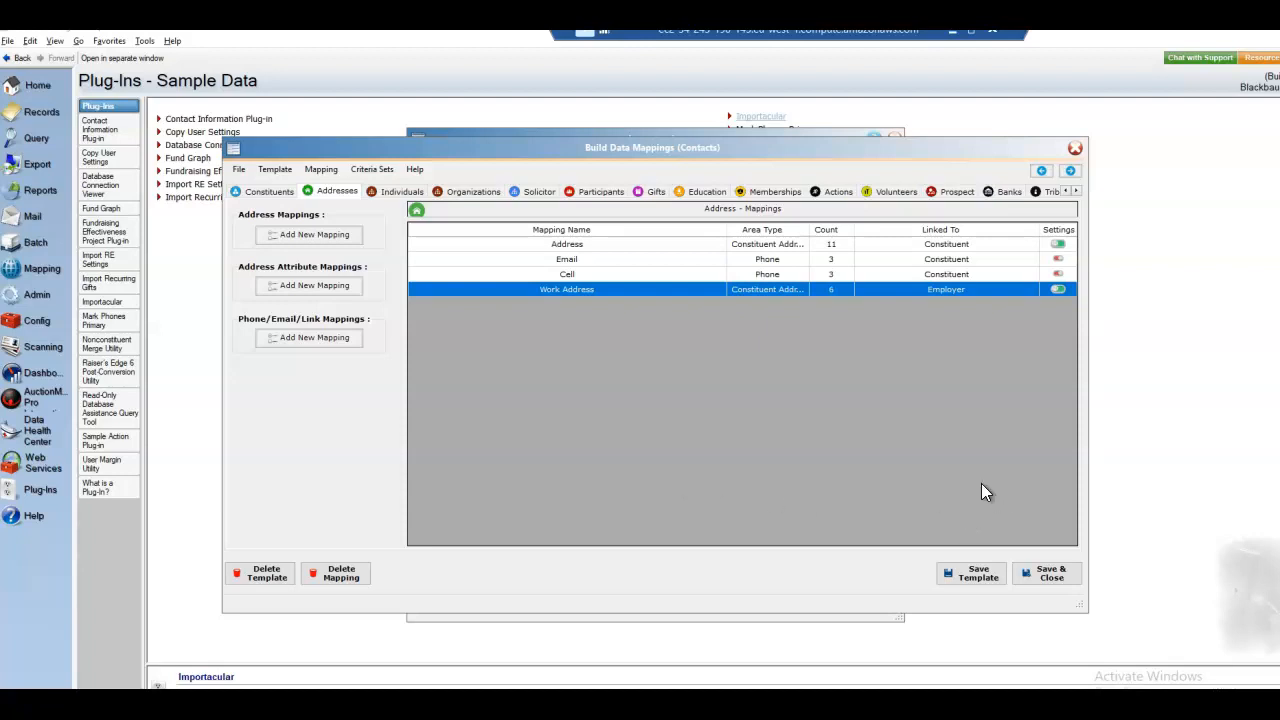
pyautogui.click(1043, 574)
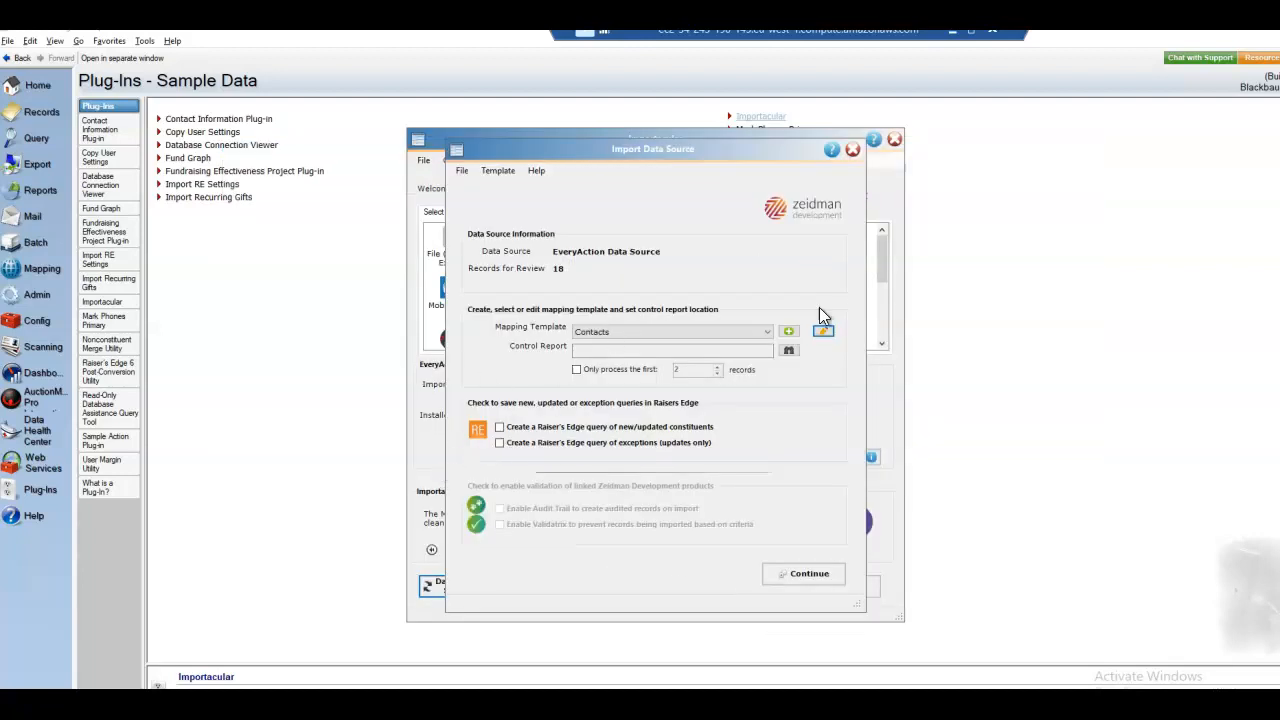
# Set the existing Control.xlsx on the Desktop as the control report, allowing overwrite, and continue to the data review
pyautogui.click(792, 346)
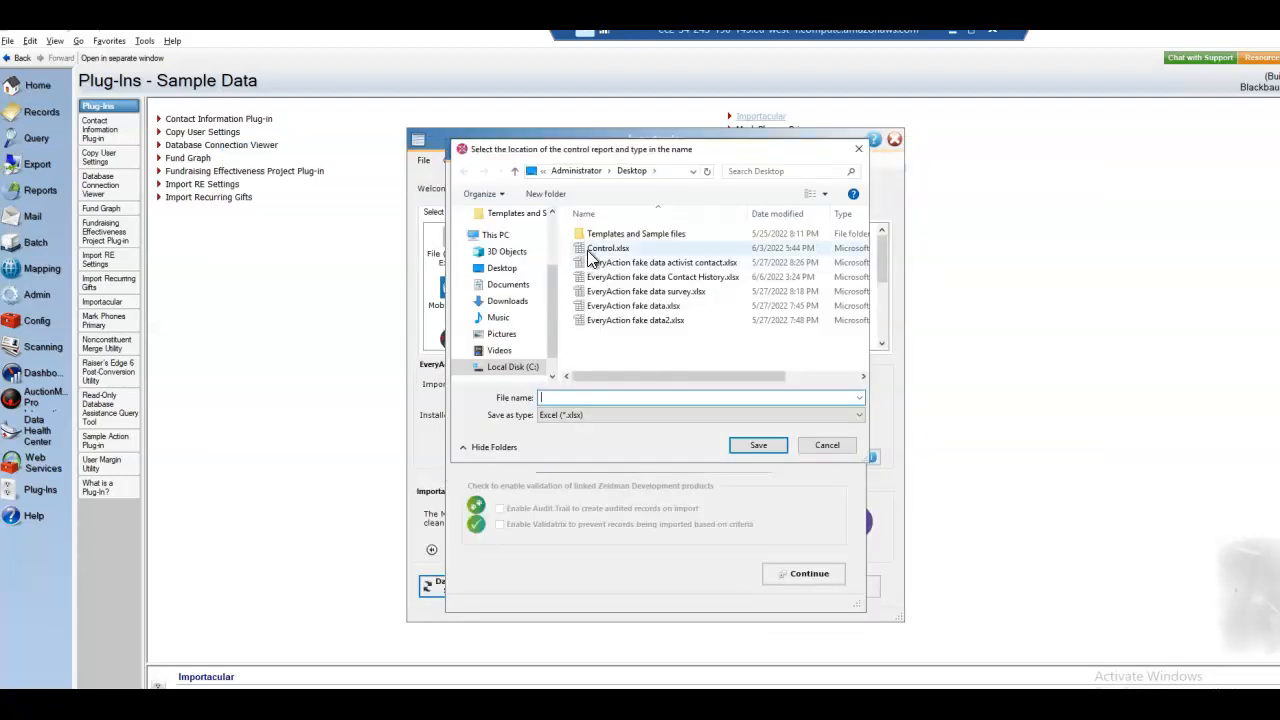
pyautogui.doubleClick(600, 248)
pyautogui.click(703, 388)
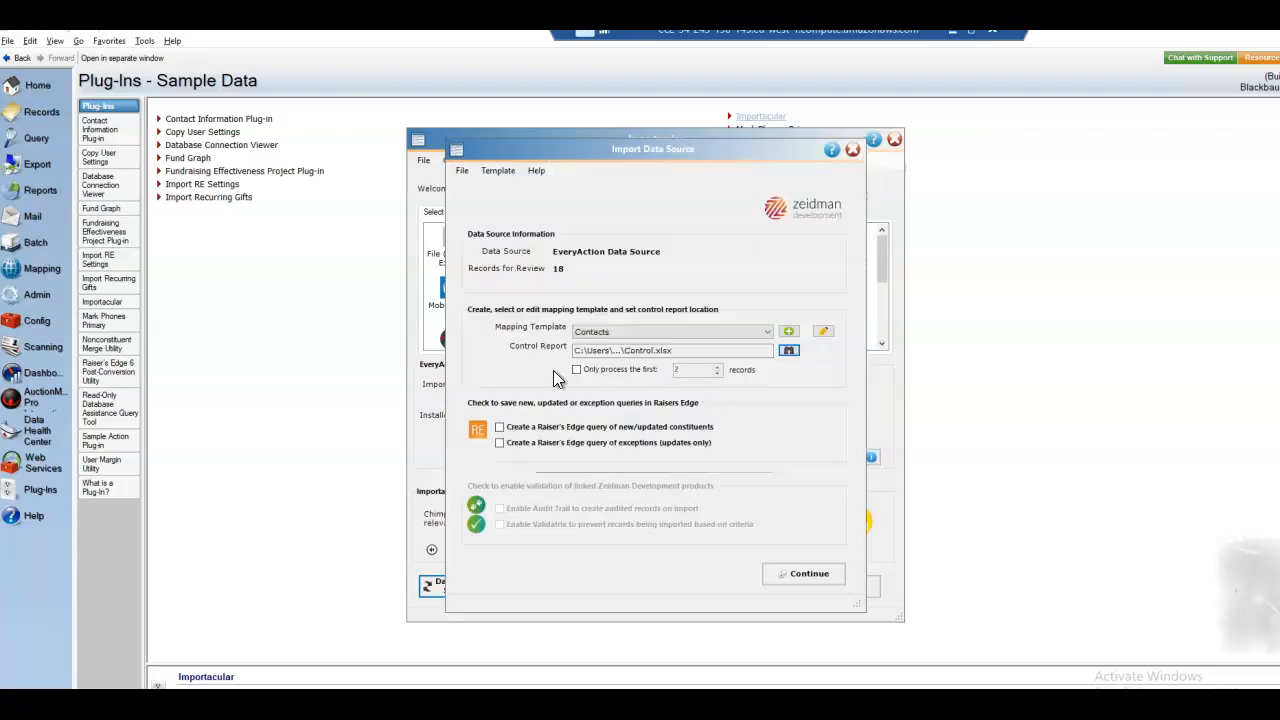
pyautogui.click(803, 575)
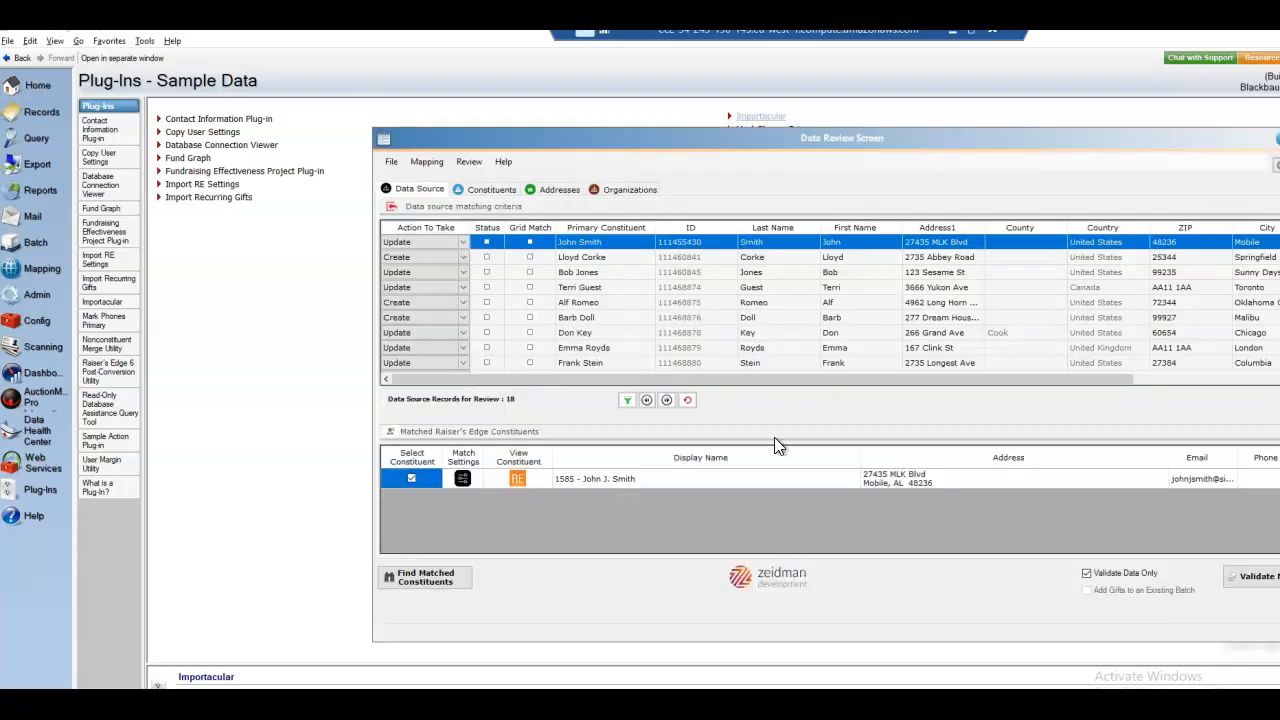
# Check the second source record for matched constituents and review the import data of the Cons Attribute, Cons Code and Vanid mappings
pyautogui.moveTo(795, 139); pyautogui.dragTo(614, 101)
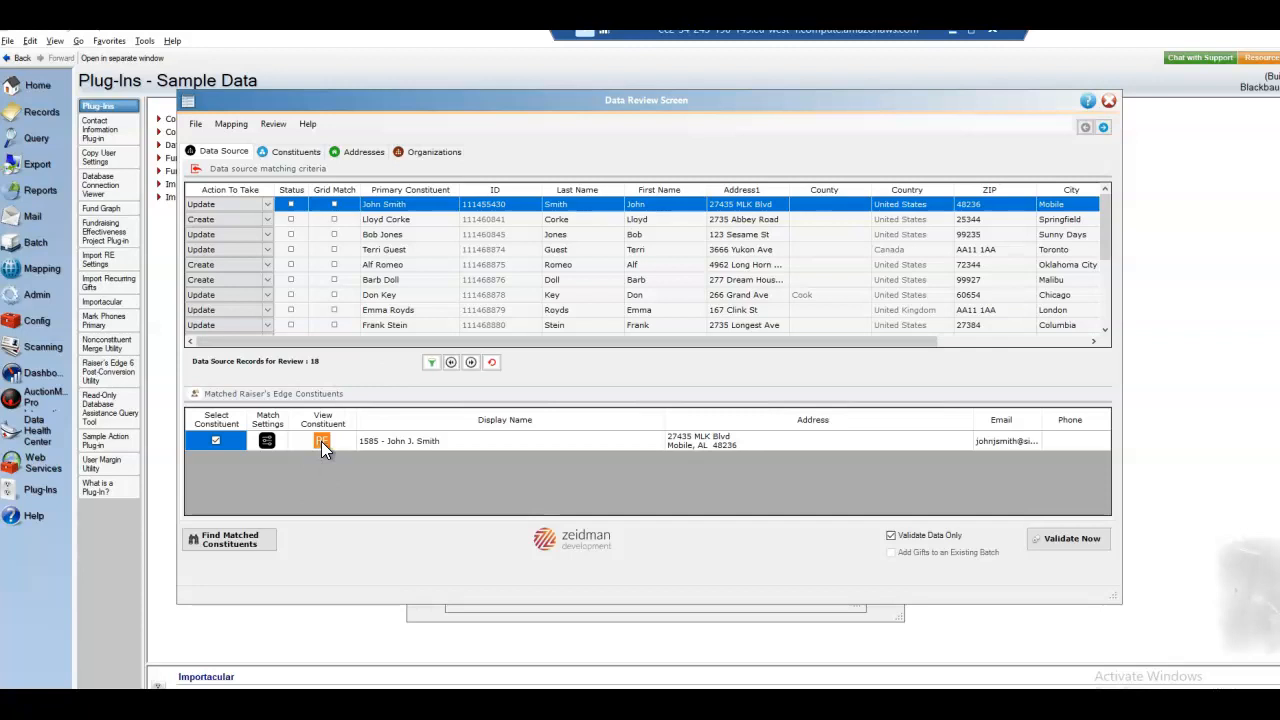
pyautogui.click(411, 228)
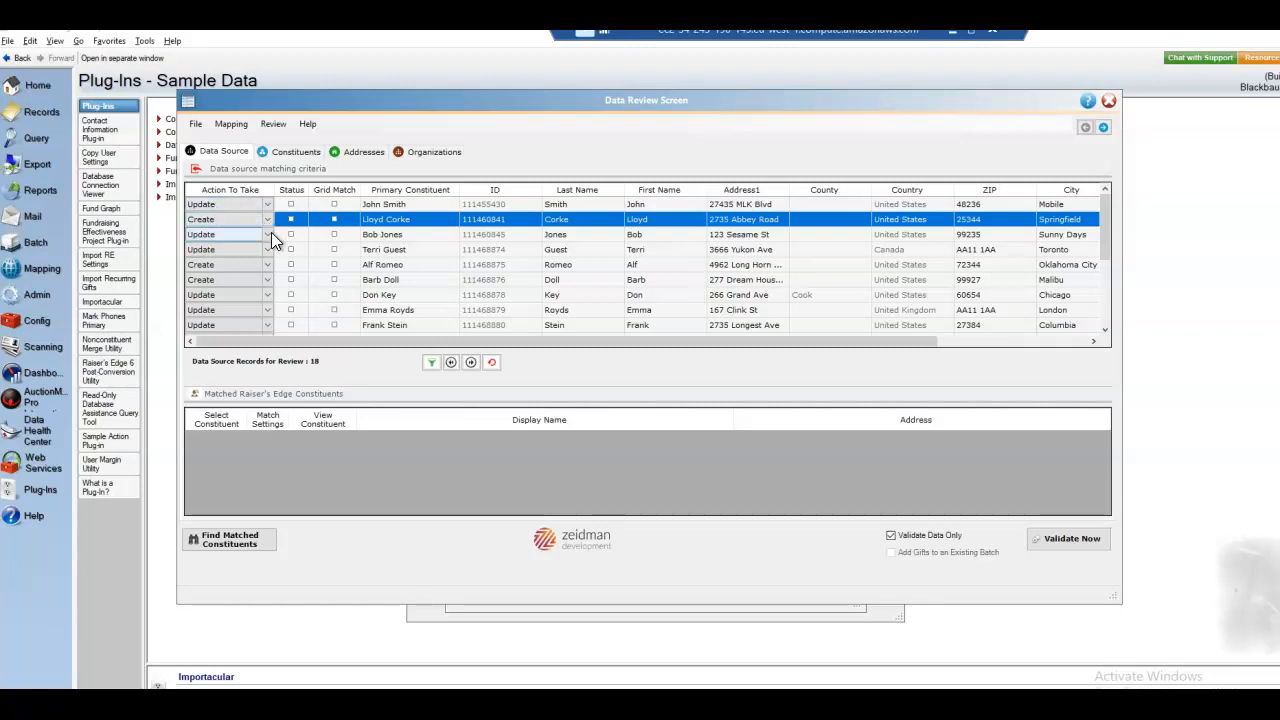
pyautogui.click(290, 154)
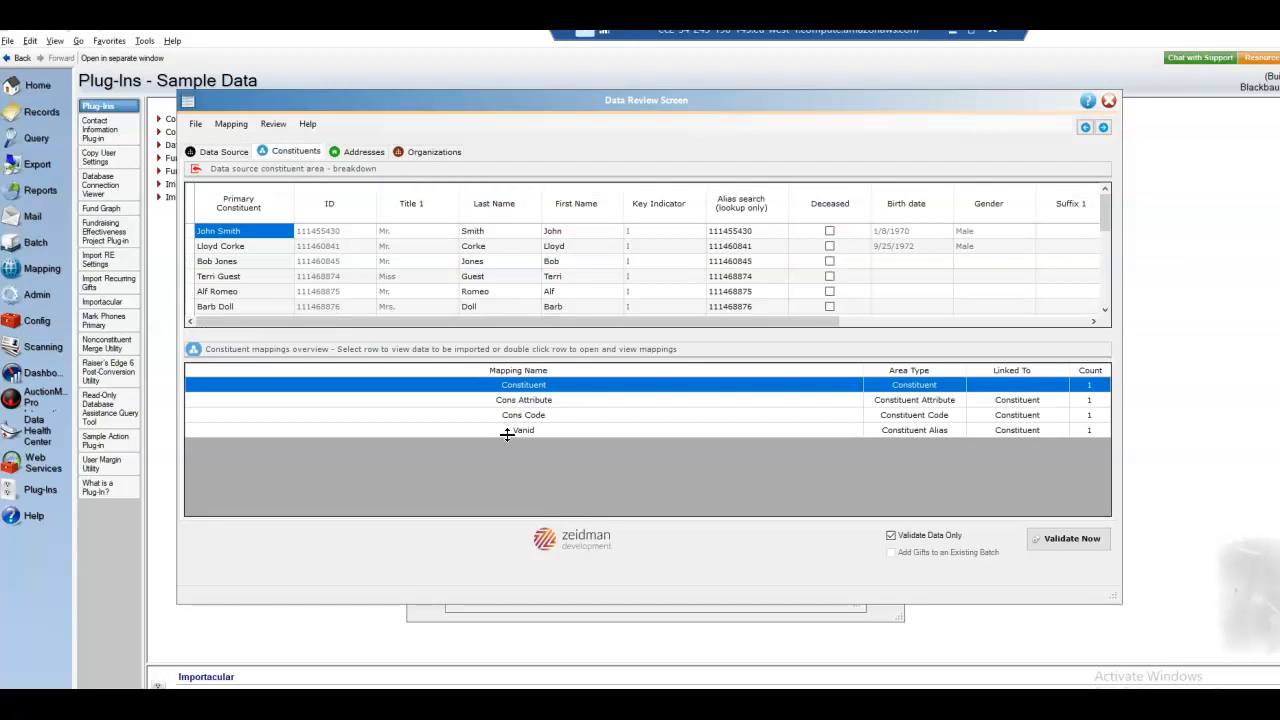
pyautogui.click(518, 401)
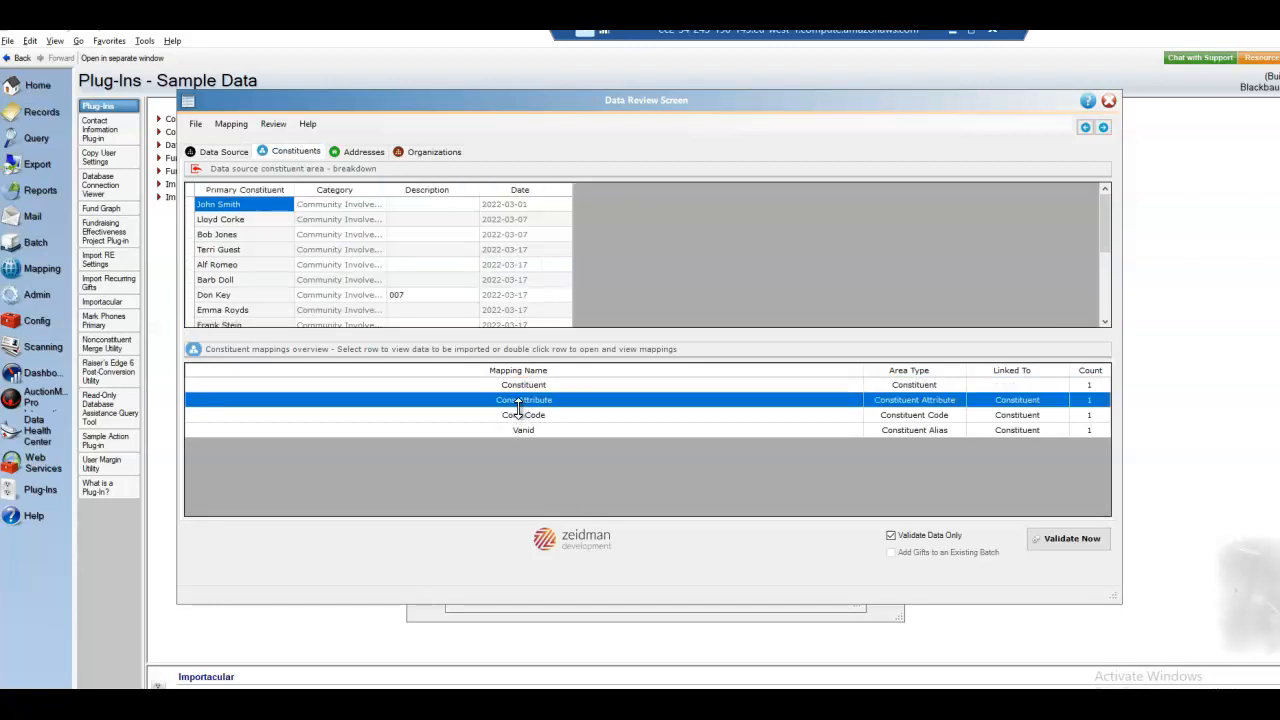
pyautogui.click(520, 415)
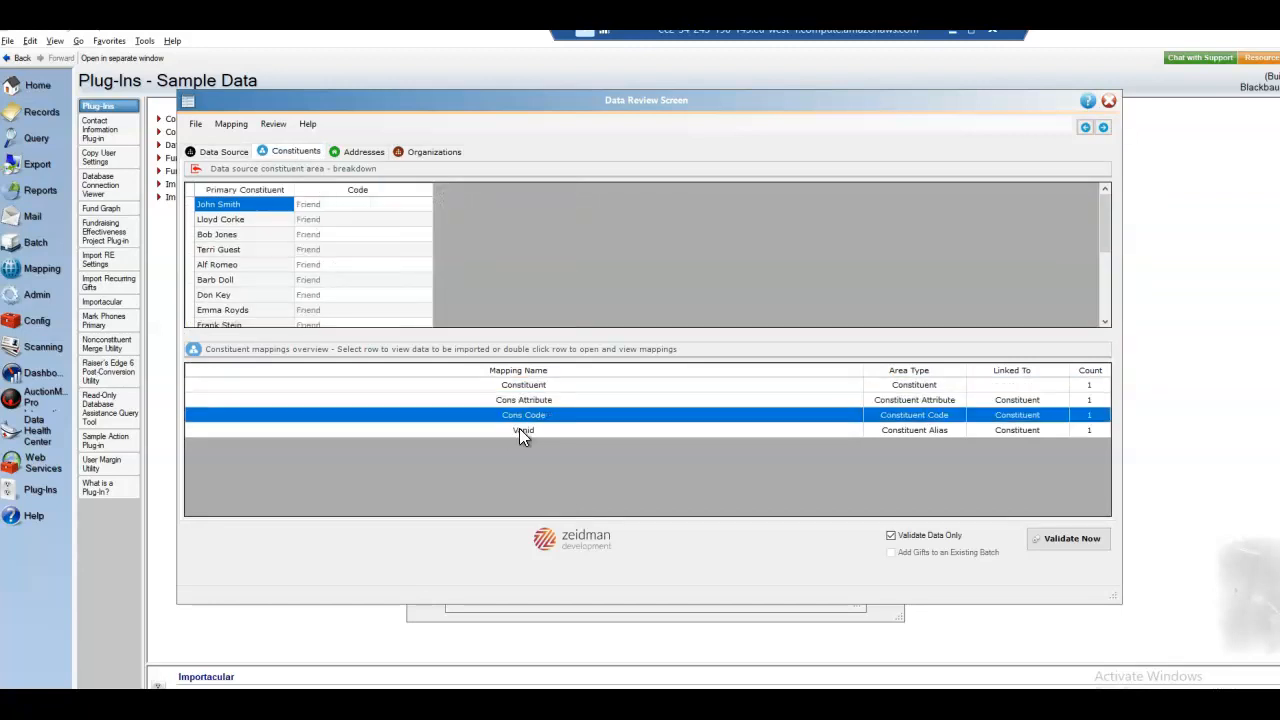
pyautogui.click(519, 430)
# Review the import data of the Address, Work Address, Email, Cell and Employer mappings, and return to the data source records
pyautogui.click(345, 154)
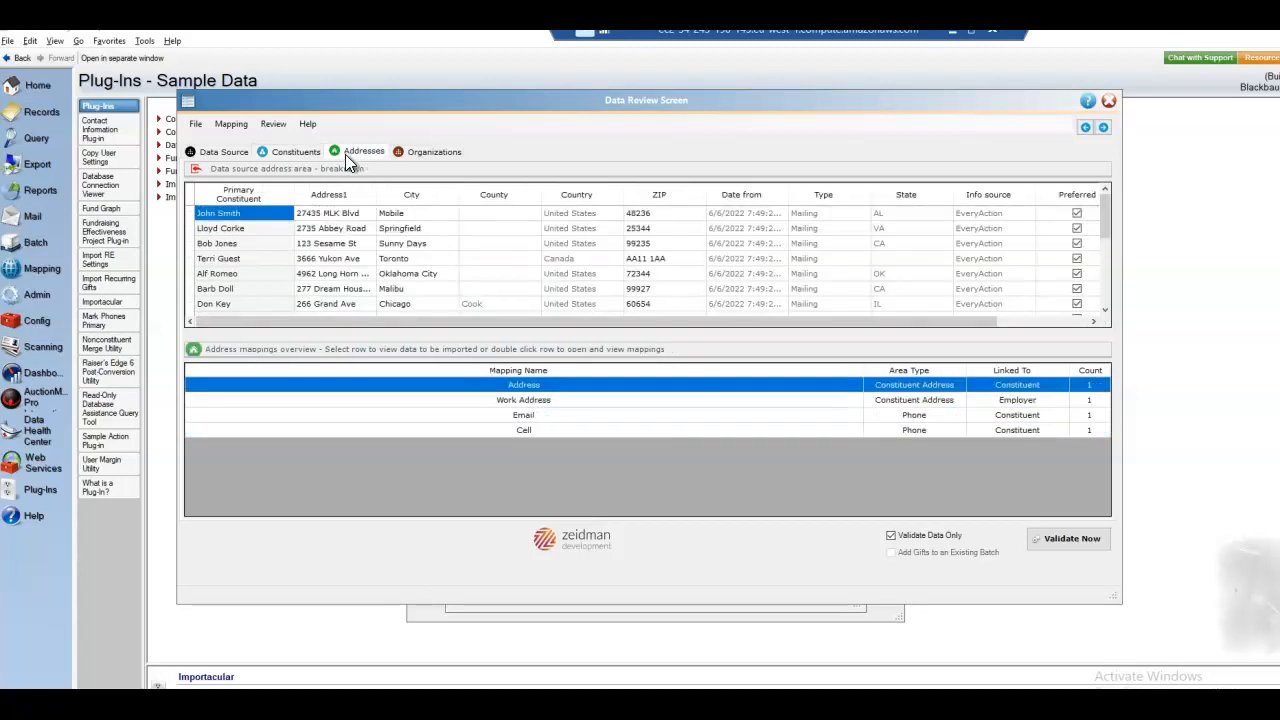
pyautogui.click(526, 400)
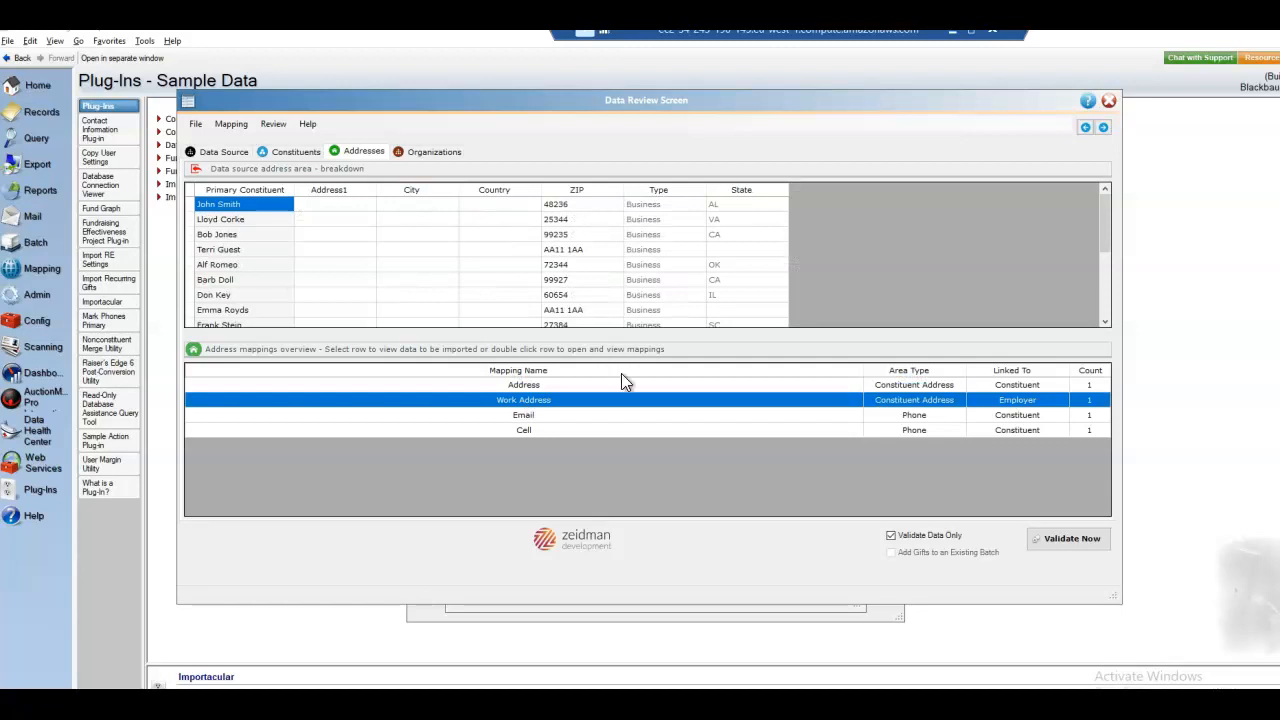
pyautogui.click(529, 414)
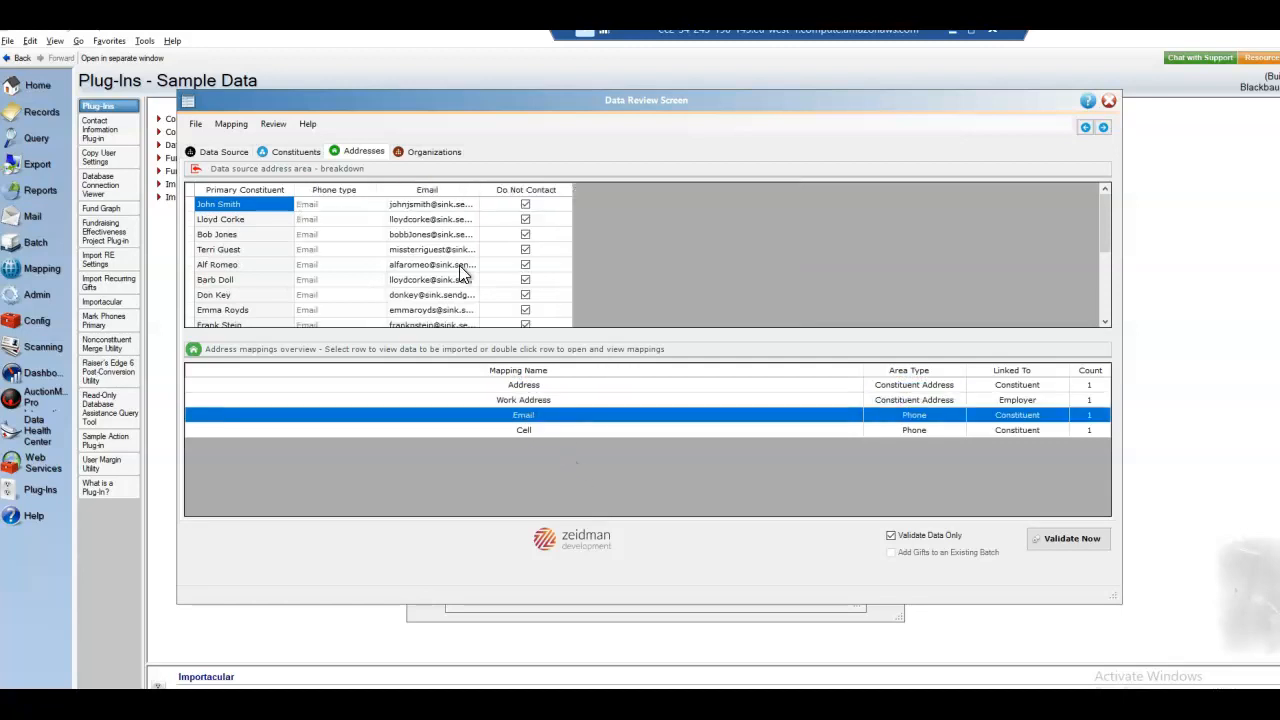
pyautogui.click(523, 432)
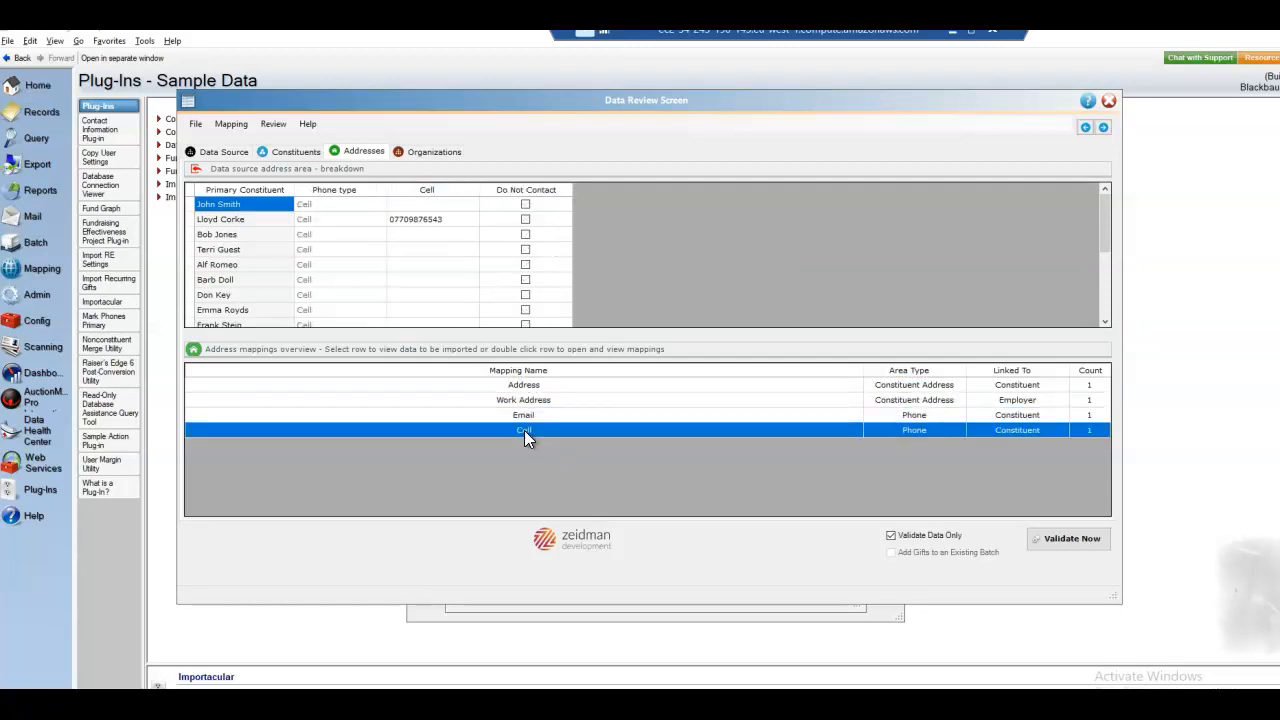
pyautogui.click(430, 152)
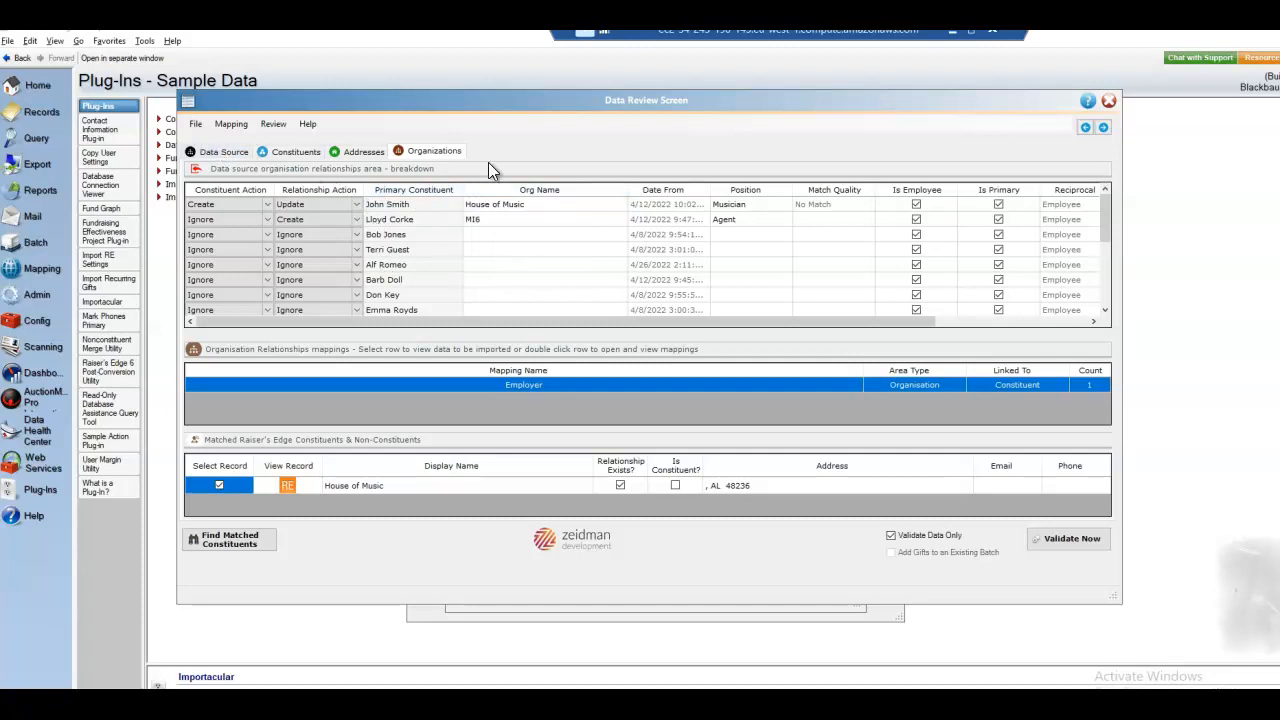
pyautogui.click(225, 152)
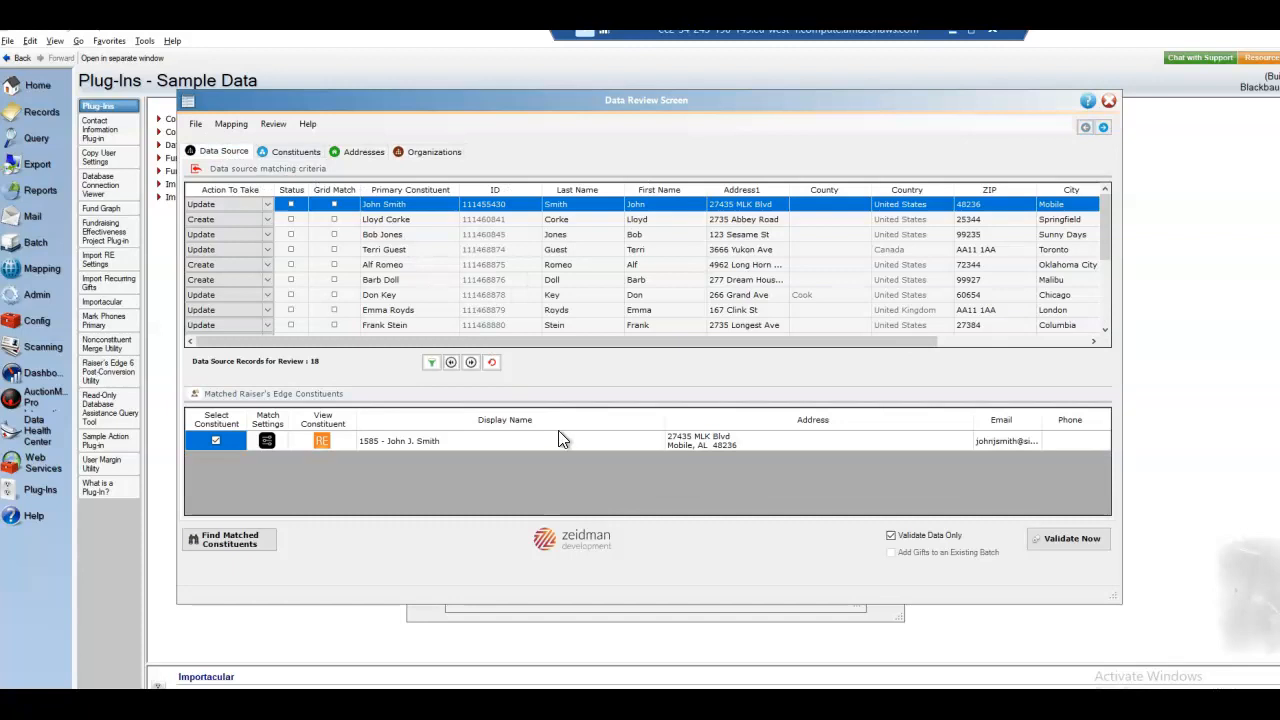